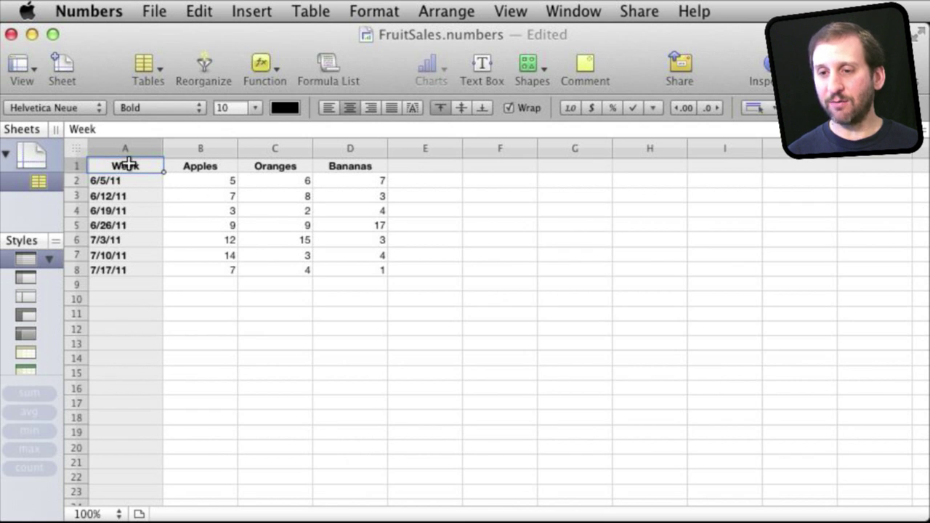
- Select the Apples, Oranges and Bananas header cells, then all of column A
{"action": "left_click", "coordinate": [216, 165]}
{"action": "left_click", "coordinate": [275, 165]}
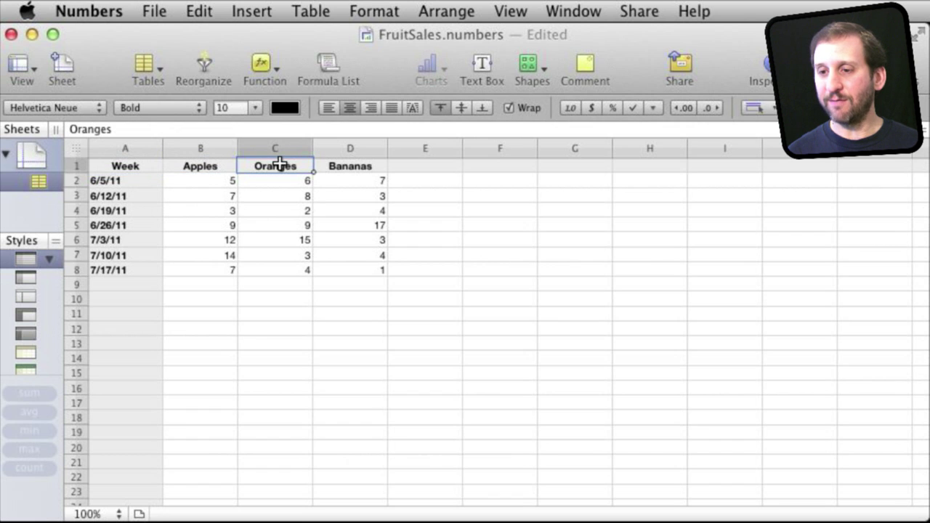
{"action": "left_click", "coordinate": [349, 165]}
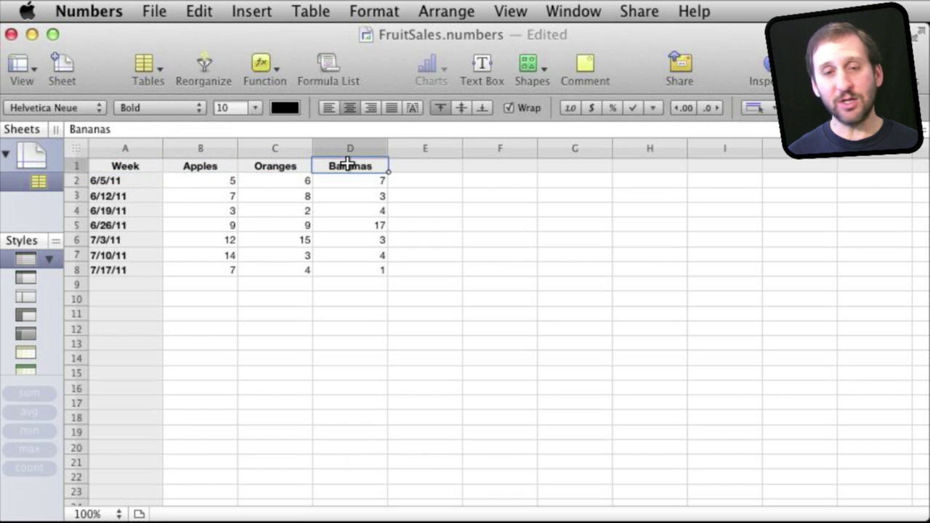
{"action": "left_click", "coordinate": [119, 151]}
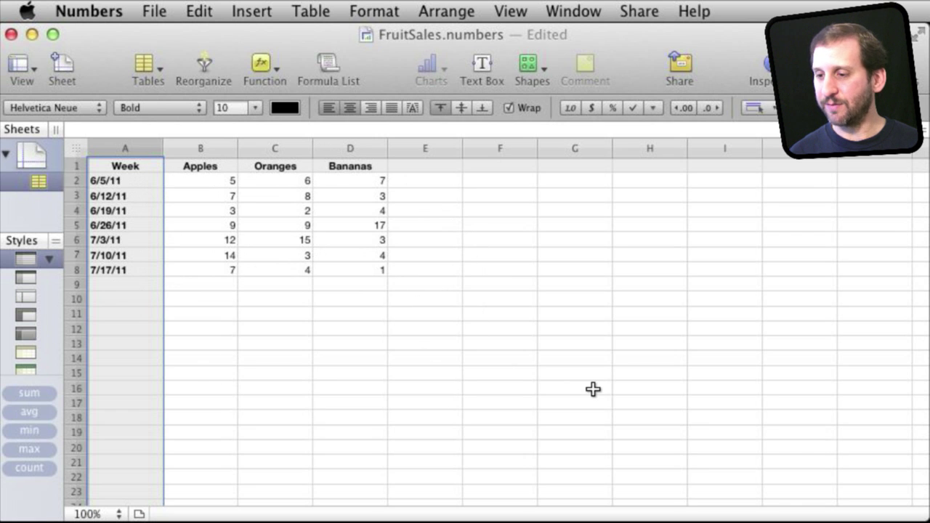
- Shrink the table to columns A–D and rows 1–8 and deselect it
{"action": "scroll", "coordinate": [593, 389], "scroll_direction": "down", "scroll_amount": 10}
{"action": "scroll", "coordinate": [593, 389], "scroll_direction": "right", "scroll_amount": 4}
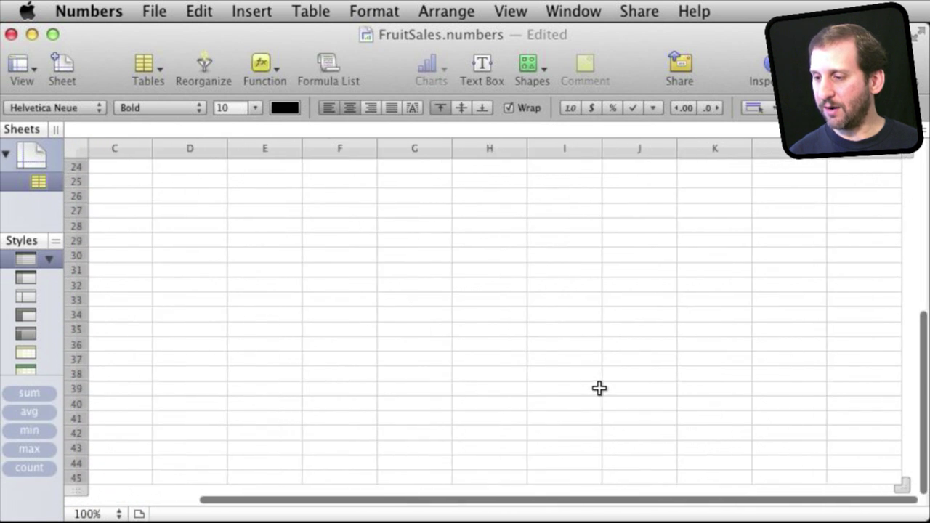
{"action": "left_click_drag", "start_coordinate": [903, 486], "coordinate": [380, 259]}
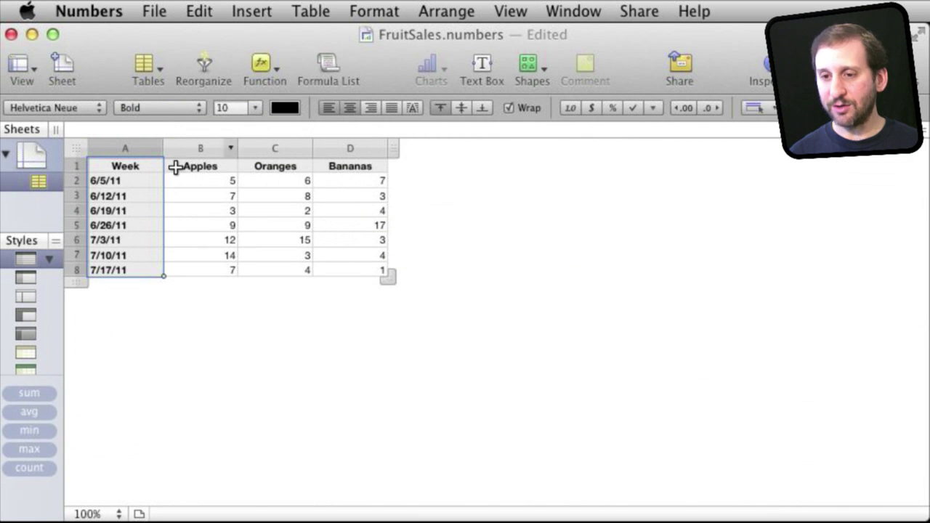
{"action": "left_click", "coordinate": [206, 311]}
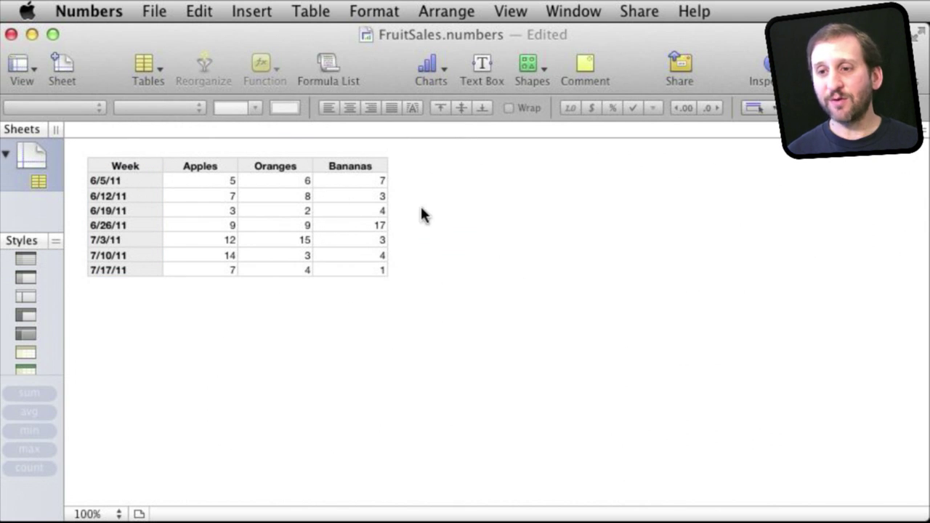
{"action": "left_click", "coordinate": [155, 16]}
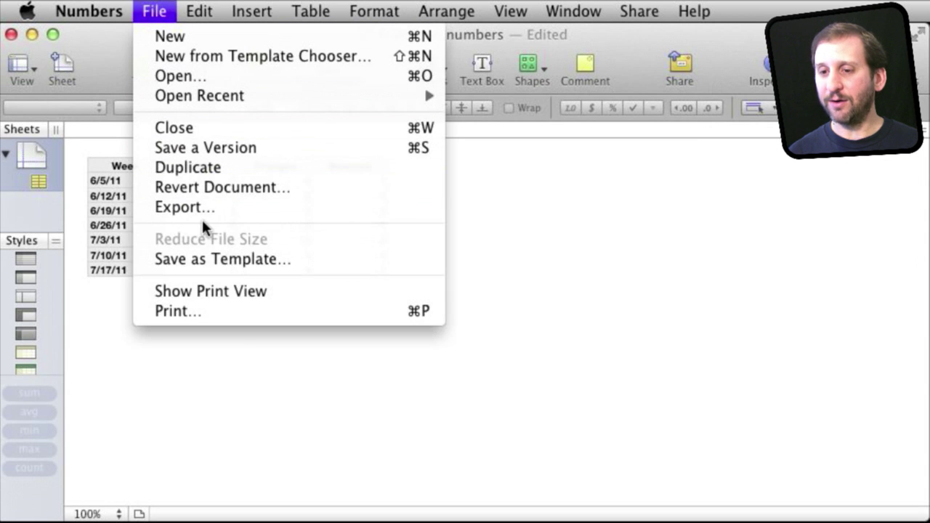
{"action": "left_click", "coordinate": [204, 311]}
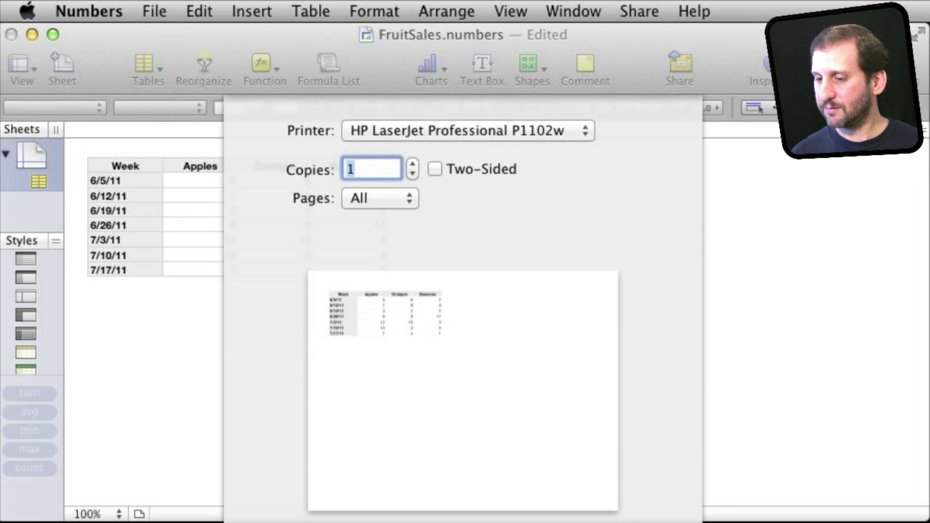
{"action": "key", "text": "Escape"}
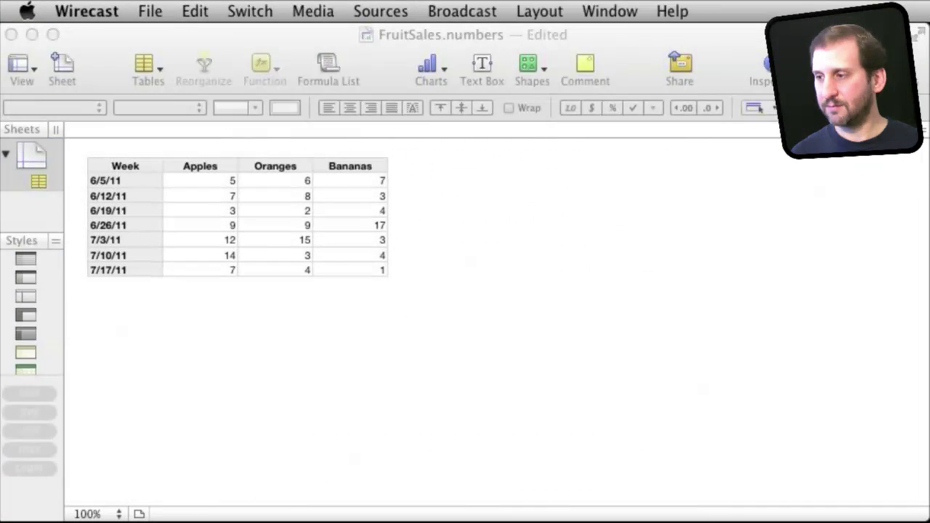
- Switch the fruit sales sheet to Print View and scroll through the pages
{"action": "left_click", "coordinate": [610, 280]}
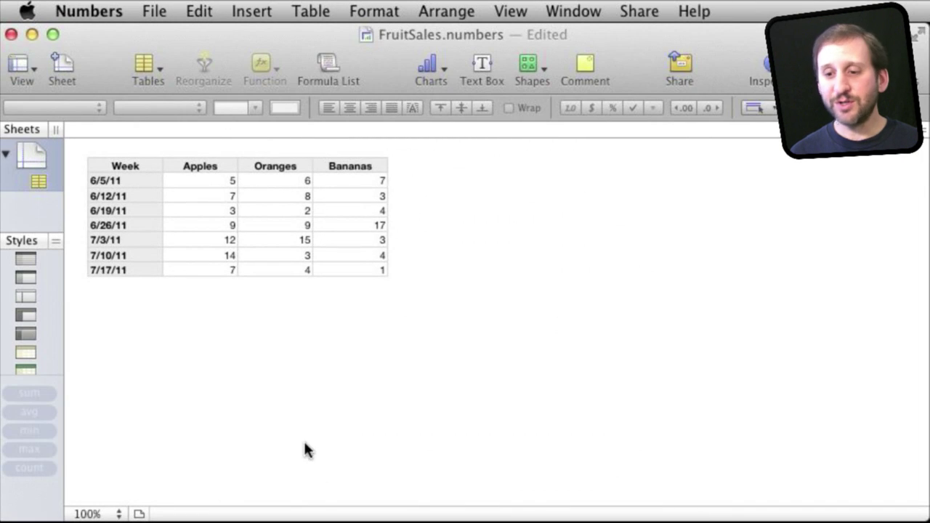
{"action": "left_click", "coordinate": [140, 515]}
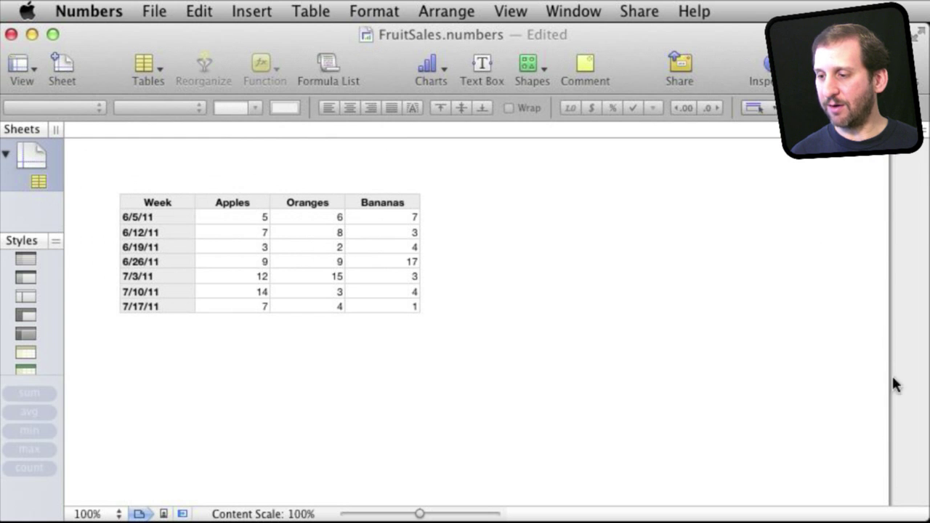
{"action": "scroll", "coordinate": [722, 445], "scroll_direction": "down", "scroll_amount": 10}
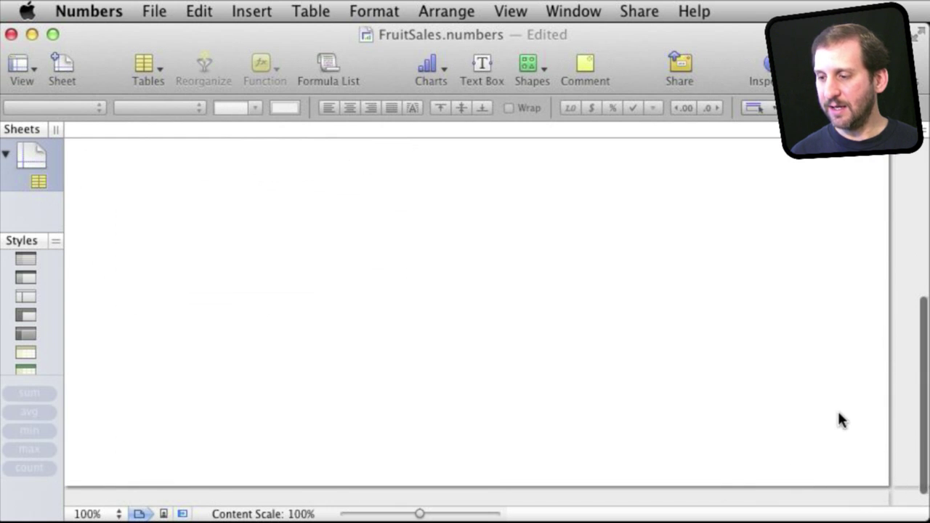
{"action": "scroll", "coordinate": [754, 312], "scroll_direction": "up", "scroll_amount": 10}
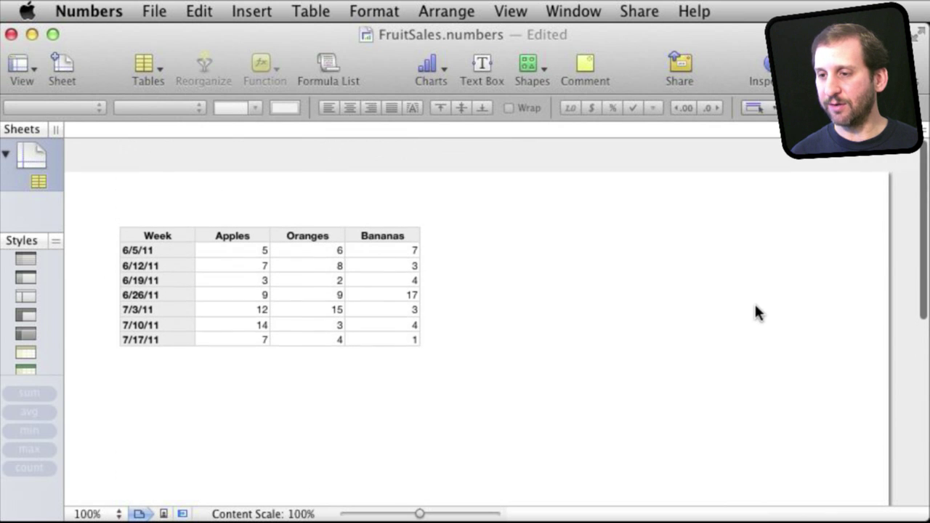
- Toggle Print View off and on, then raise the content scale to 175%
{"action": "left_click", "coordinate": [28, 79]}
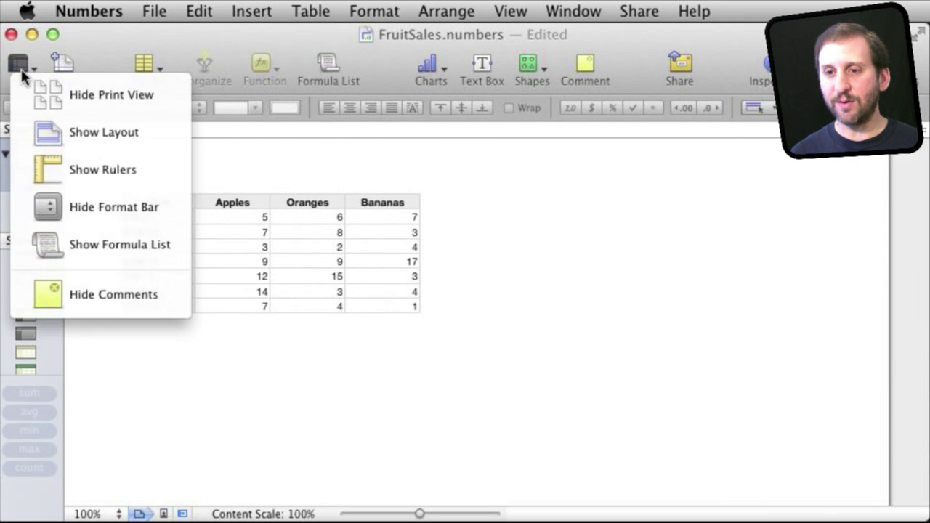
{"action": "left_click", "coordinate": [46, 94]}
{"action": "left_click", "coordinate": [22, 71]}
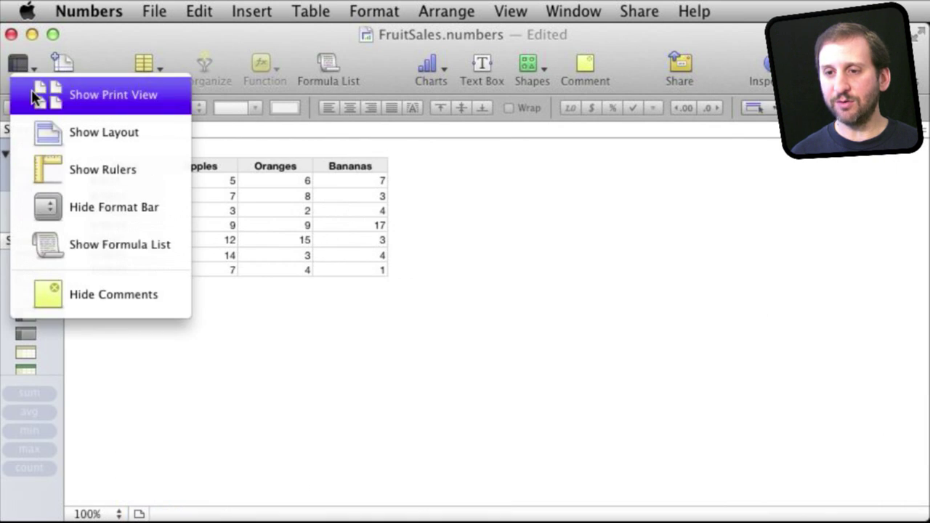
{"action": "left_click", "coordinate": [32, 89]}
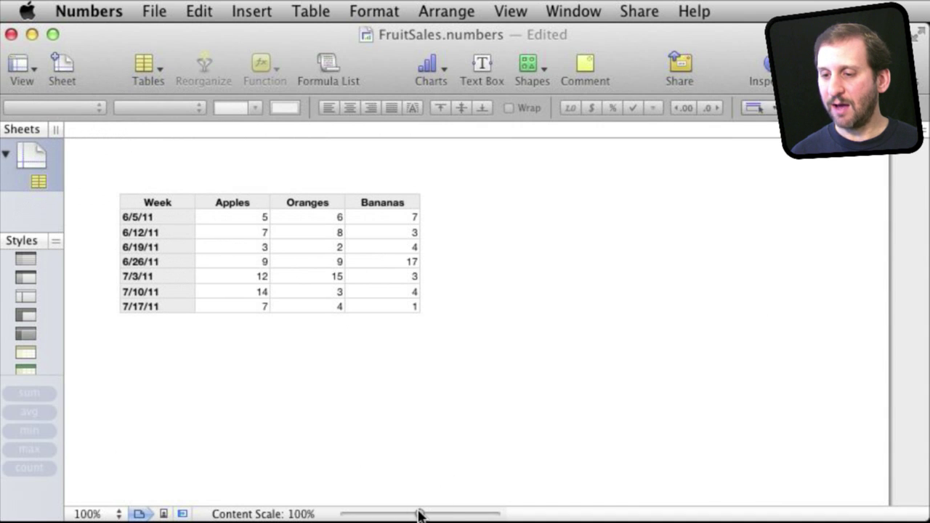
{"action": "left_click_drag", "start_coordinate": [419, 514], "coordinate": [498, 514]}
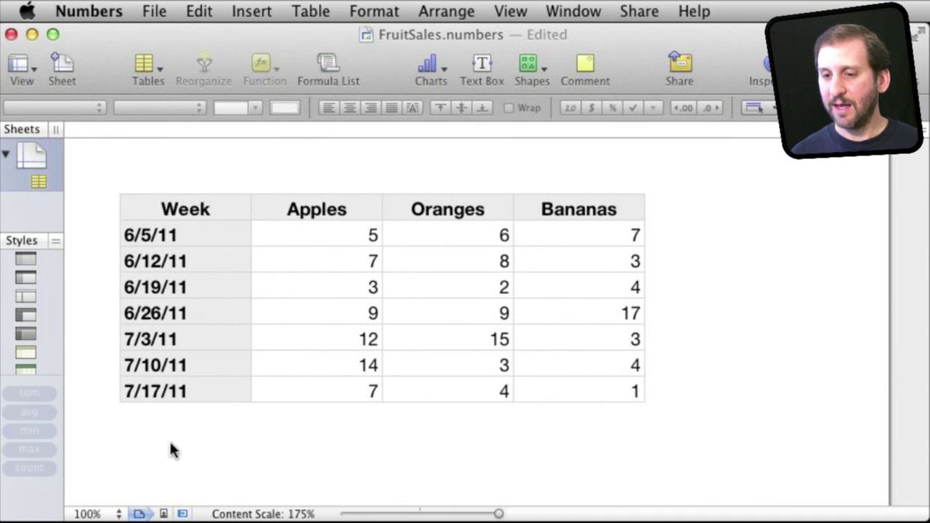
{"action": "left_click", "coordinate": [164, 515]}
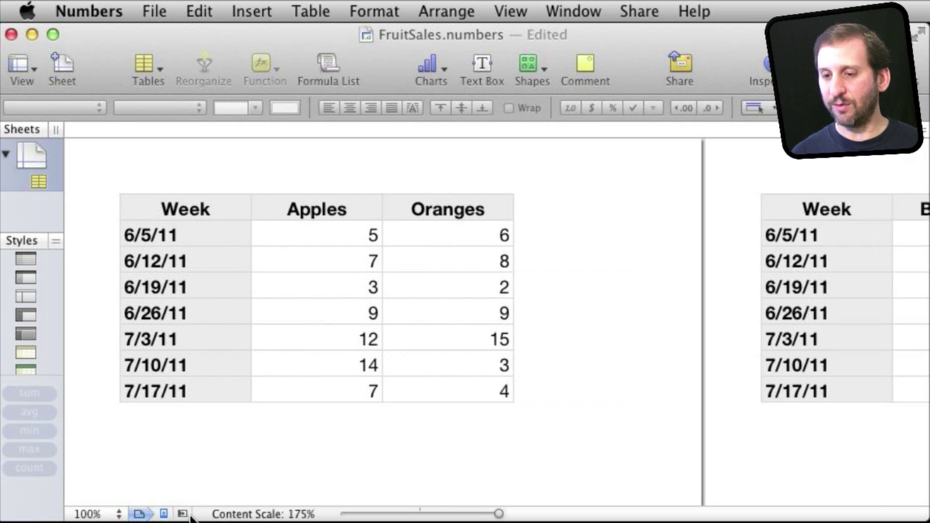
- Try the other page orientation, then restore the original layout with Bananas on page two
{"action": "left_click", "coordinate": [184, 515]}
{"action": "left_click", "coordinate": [163, 514]}
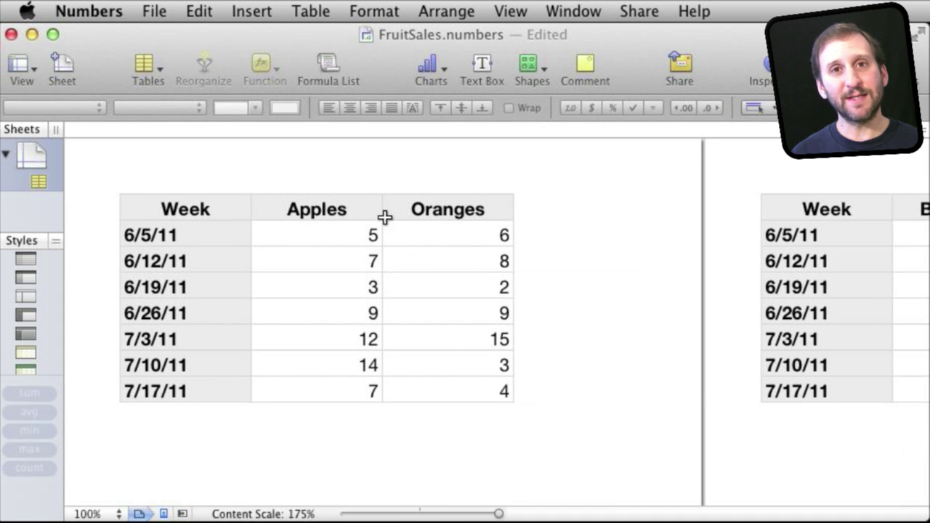
{"action": "scroll", "coordinate": [615, 233], "scroll_direction": "right", "scroll_amount": 10}
{"action": "scroll", "coordinate": [615, 233], "scroll_direction": "left", "scroll_amount": 9}
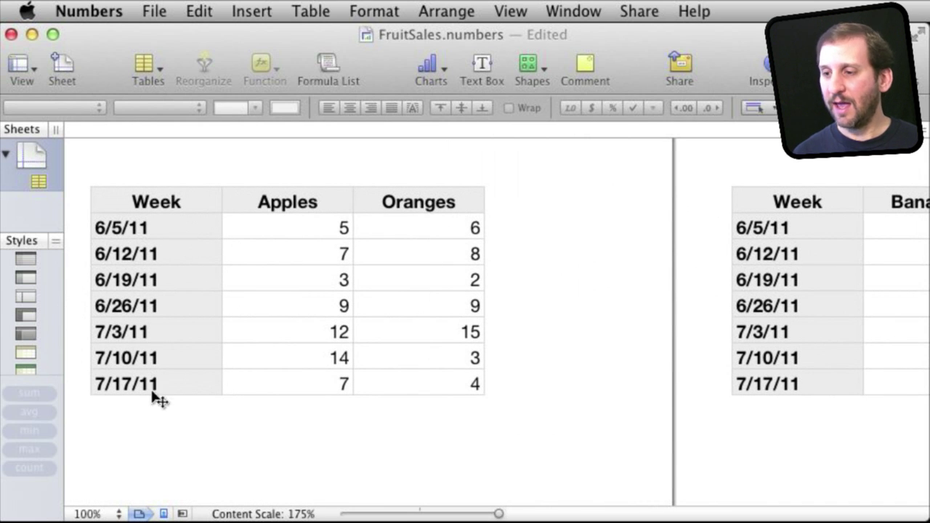
{"action": "scroll", "coordinate": [760, 284], "scroll_direction": "right", "scroll_amount": 8}
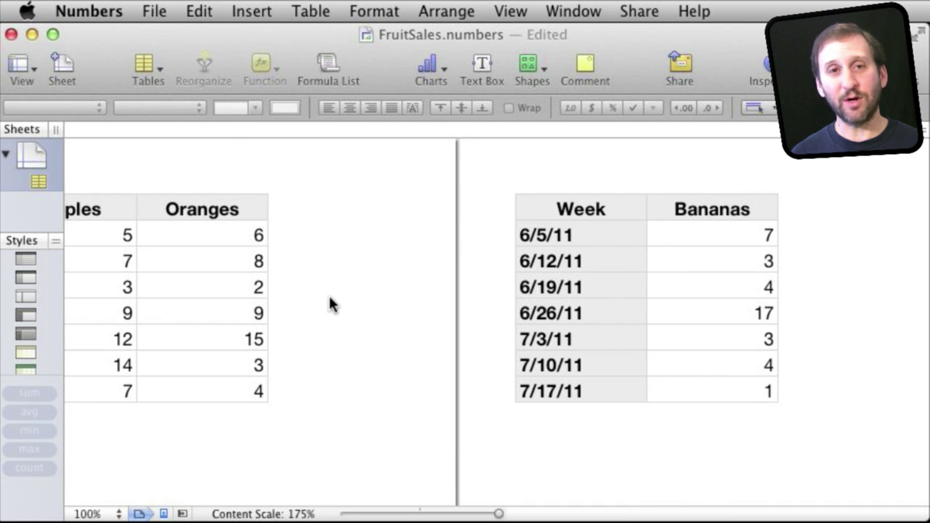
{"action": "scroll", "coordinate": [309, 293], "scroll_direction": "left", "scroll_amount": 5}
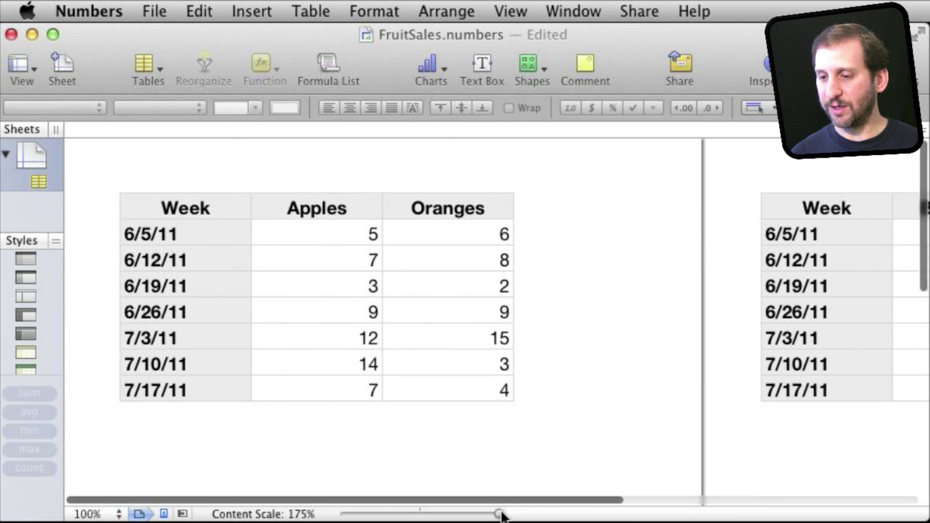
- Lower the content scale to 171% and confirm in the print preview that it fits one page
{"action": "mouse_move", "coordinate": [502, 515]}
{"action": "left_mouse_down"}
{"action": "mouse_move", "coordinate": [480, 513]}
{"action": "mouse_move", "coordinate": [497, 515]}
{"action": "left_mouse_up"}
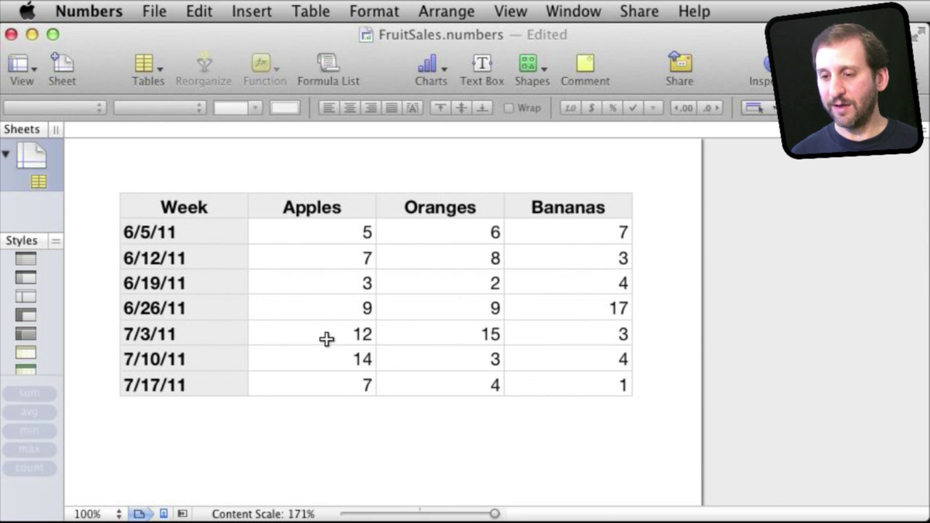
{"action": "key", "text": "super+p"}
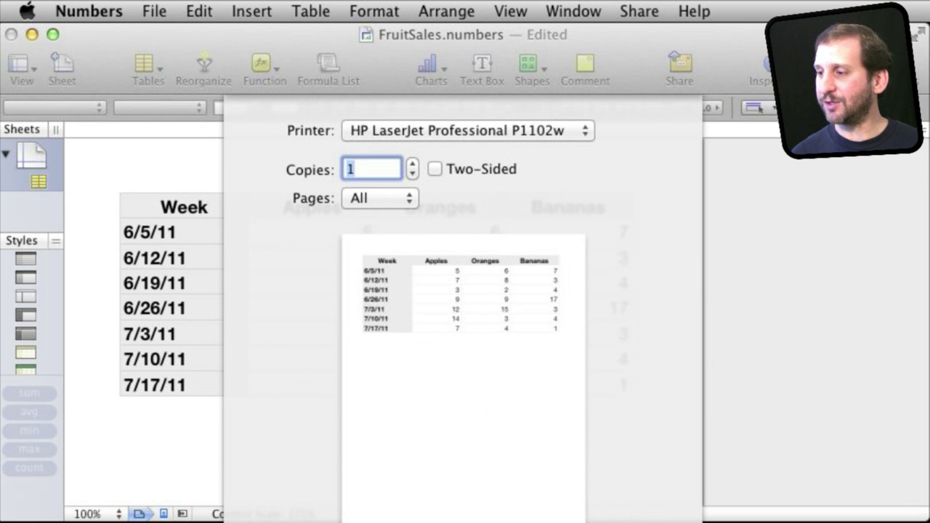
{"action": "key", "text": "Escape"}
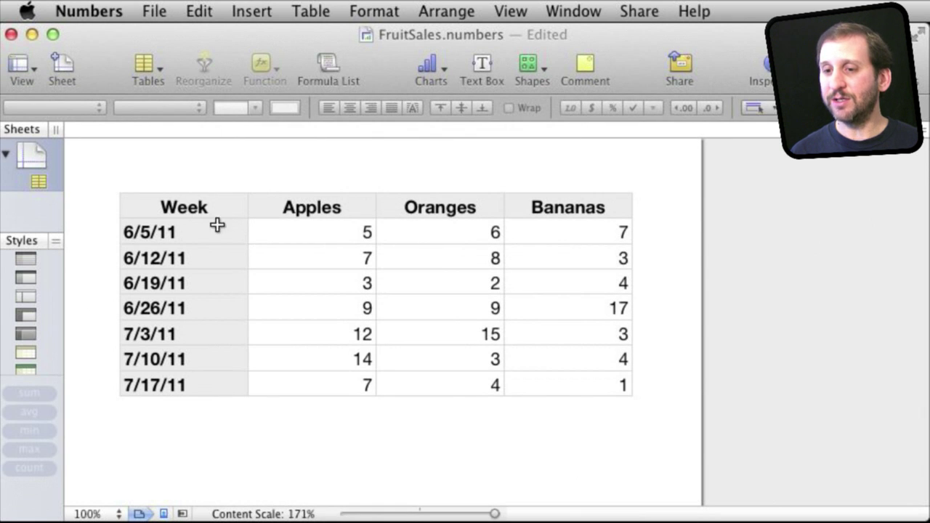
- Select the range A1:D8, then the whole fruit sales table
{"action": "left_click", "coordinate": [191, 210]}
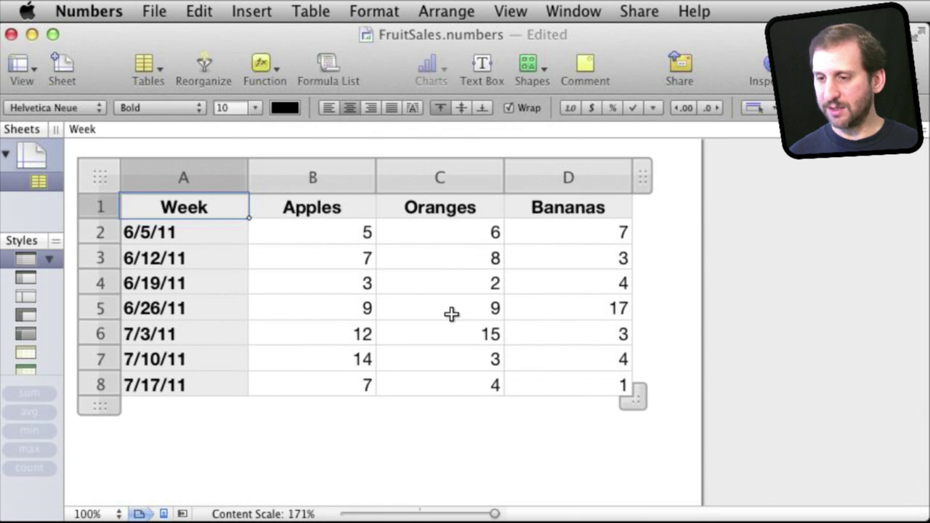
{"action": "left_click", "coordinate": [573, 385], "text": "shift"}
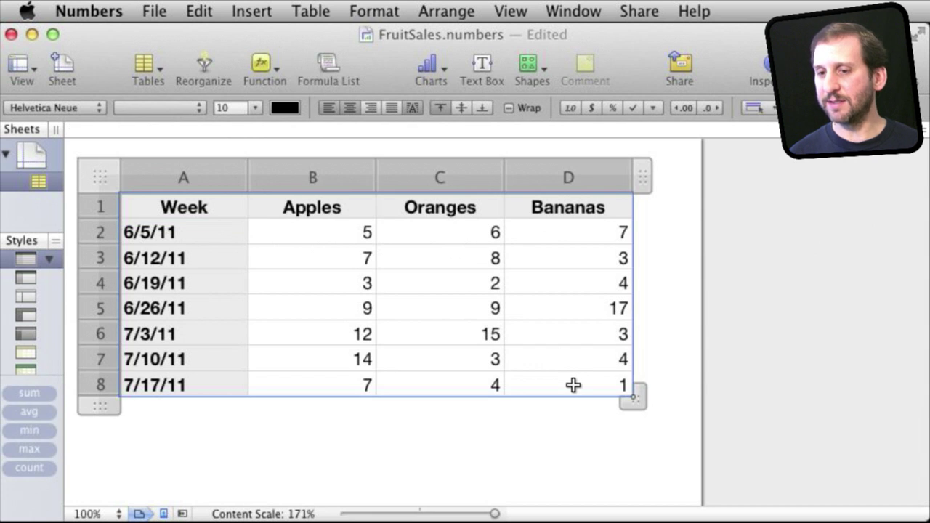
{"action": "left_click", "coordinate": [100, 183]}
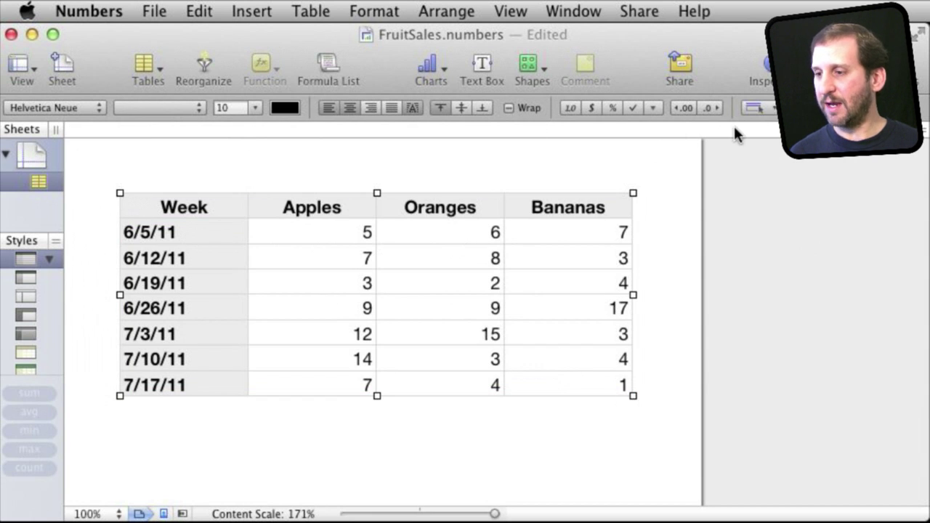
{"action": "key", "text": "super+Tab"}
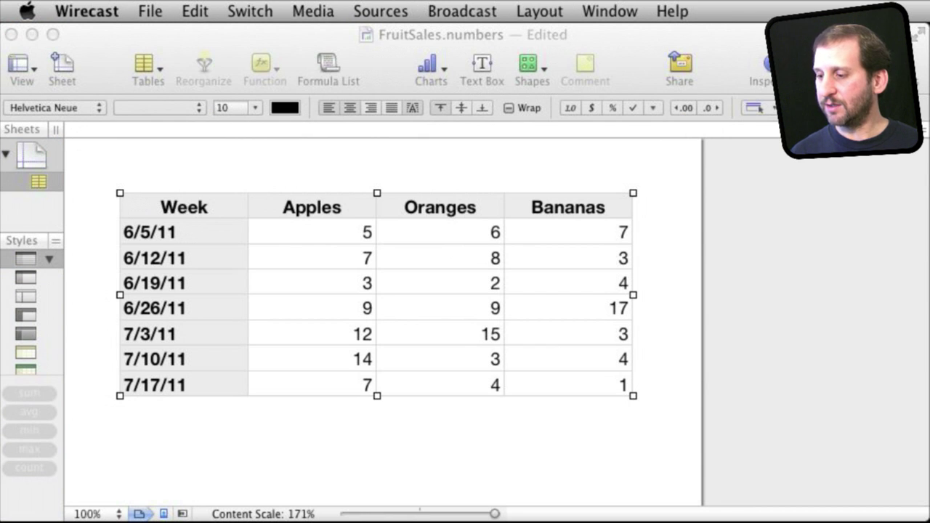
{"action": "left_click", "coordinate": [770, 106]}
- Choose a solid line style for the cell borders, then reselect the whole table
{"action": "left_click", "coordinate": [815, 111]}
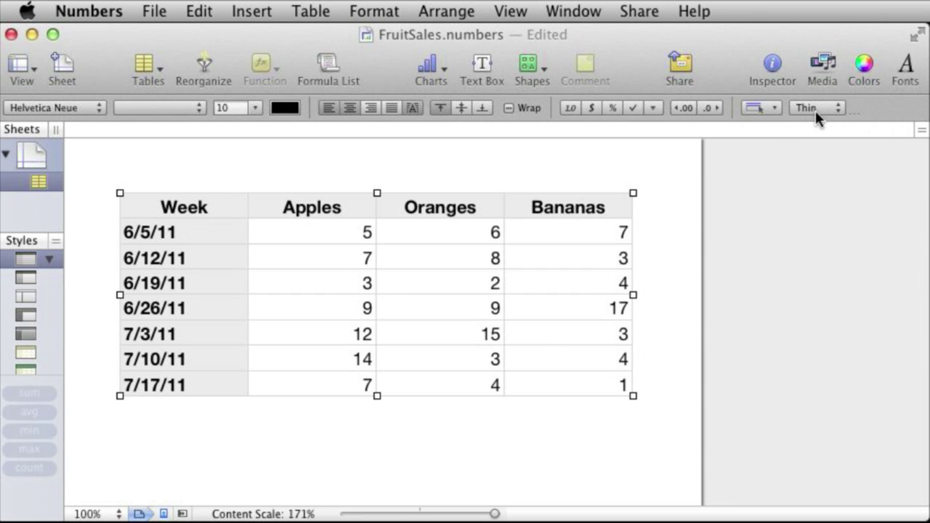
{"action": "left_click", "coordinate": [815, 109]}
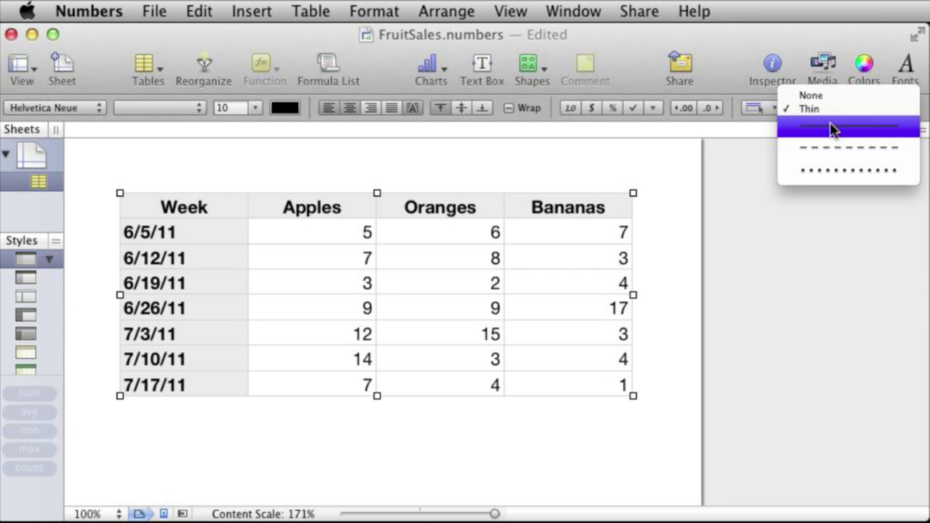
{"action": "left_click", "coordinate": [833, 130]}
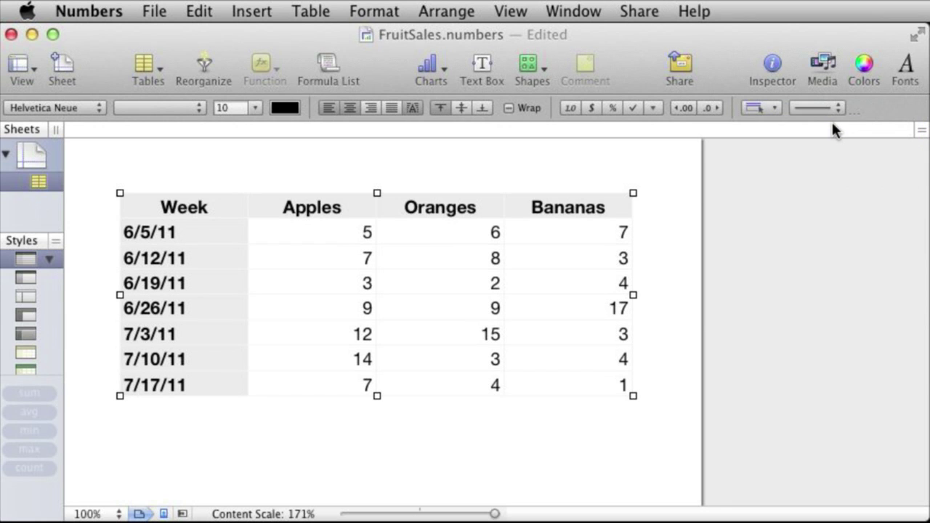
{"action": "left_click", "coordinate": [679, 261]}
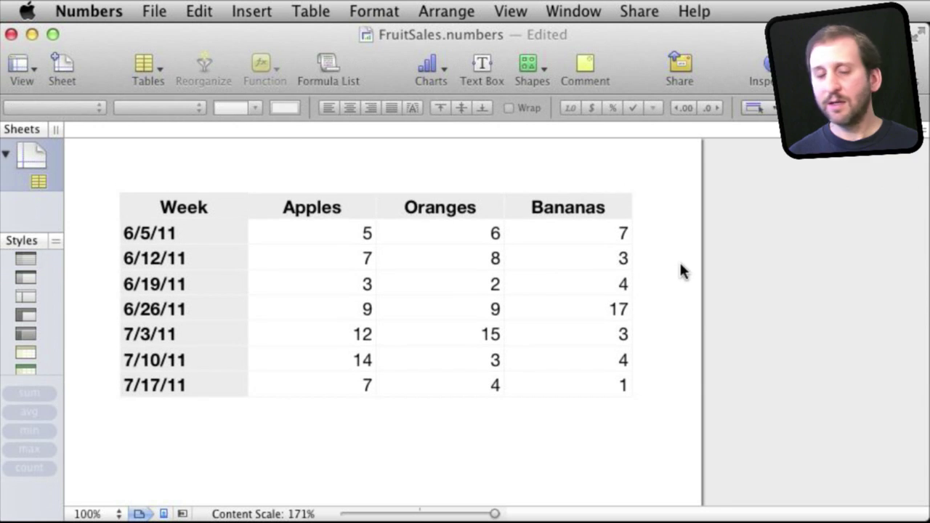
{"action": "left_click", "coordinate": [227, 206]}
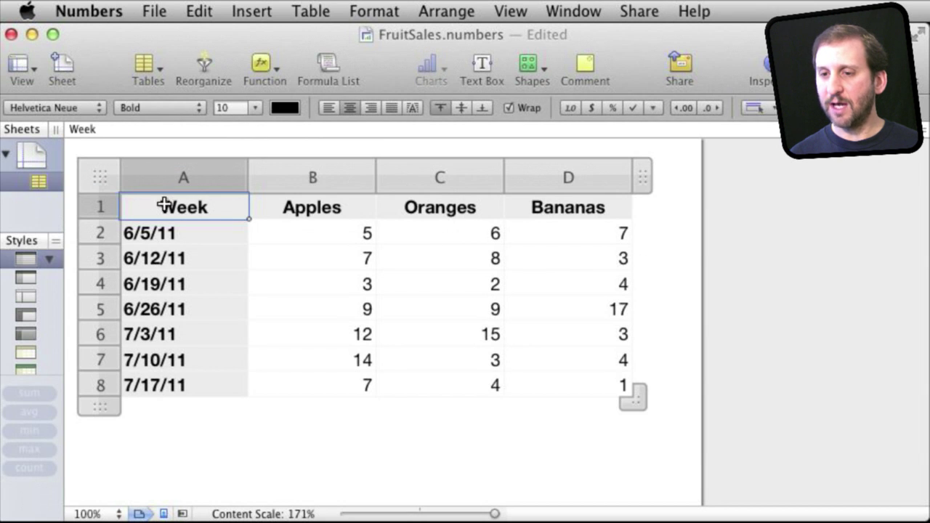
{"action": "left_click", "coordinate": [100, 183]}
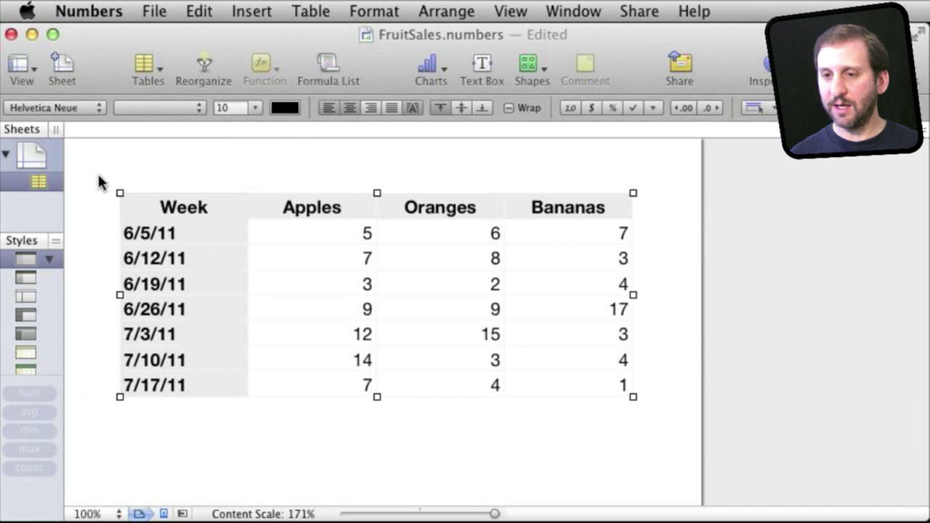
- Set all cell borders to a solid 2 pt black line
{"action": "left_click", "coordinate": [763, 73]}
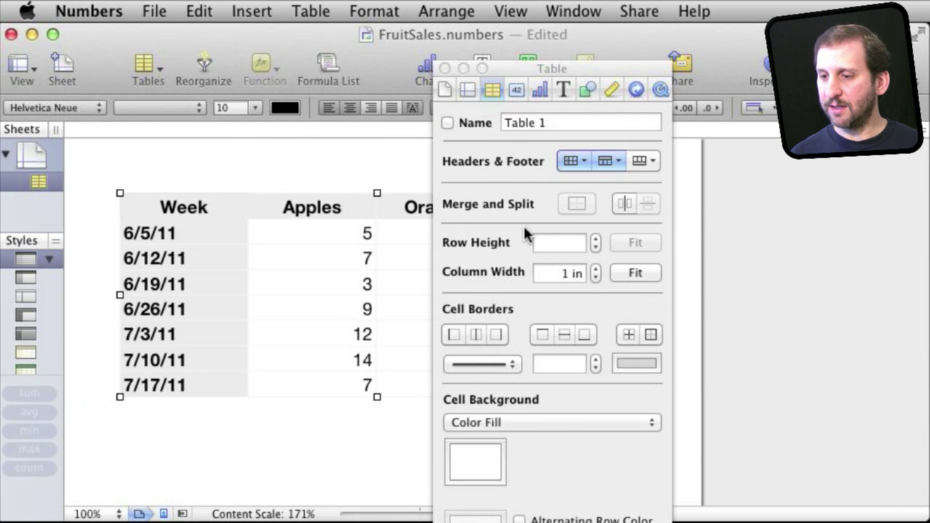
{"action": "left_click", "coordinate": [491, 366]}
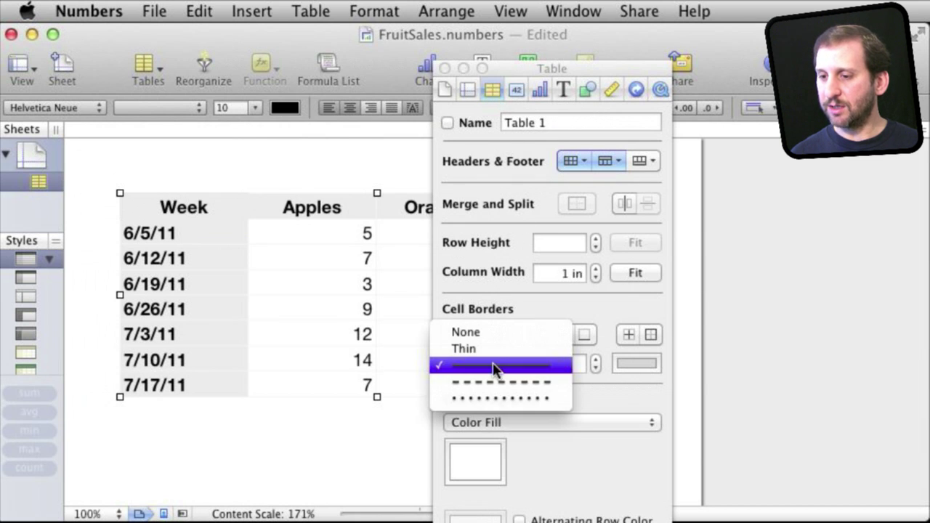
{"action": "left_click", "coordinate": [495, 366]}
{"action": "left_click", "coordinate": [574, 363]}
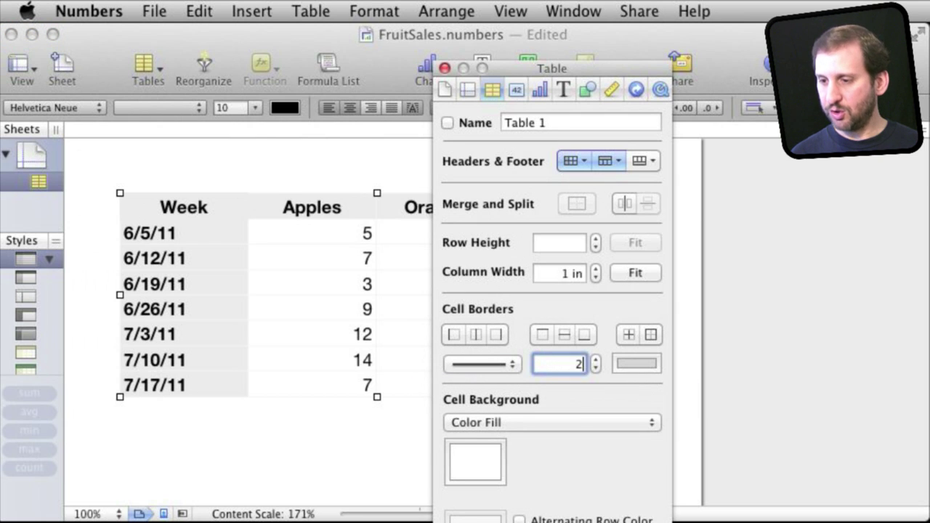
{"action": "key", "text": "Return"}
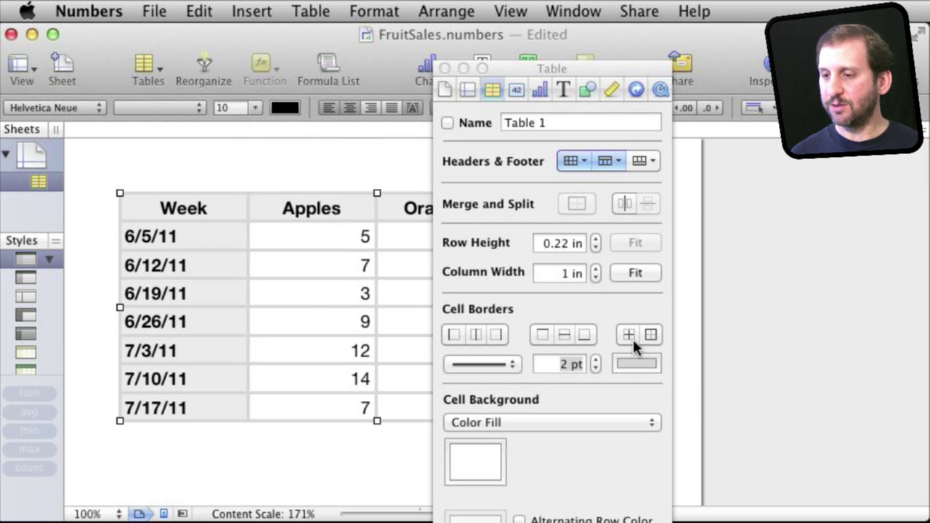
{"action": "left_click", "coordinate": [642, 363]}
{"action": "left_click", "coordinate": [473, 513]}
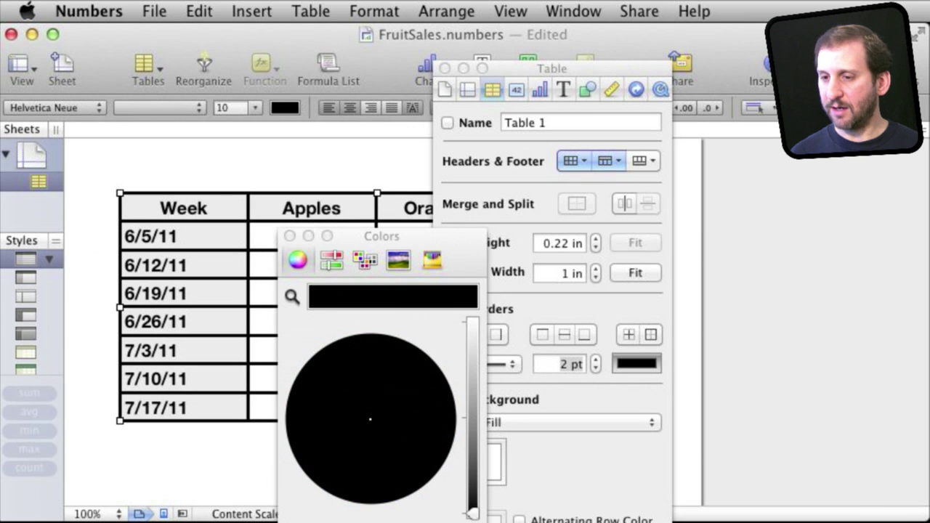
{"action": "left_click", "coordinate": [289, 236]}
- Close the Table Inspector, then check the print preview and cancel it
{"action": "left_click", "coordinate": [444, 68]}
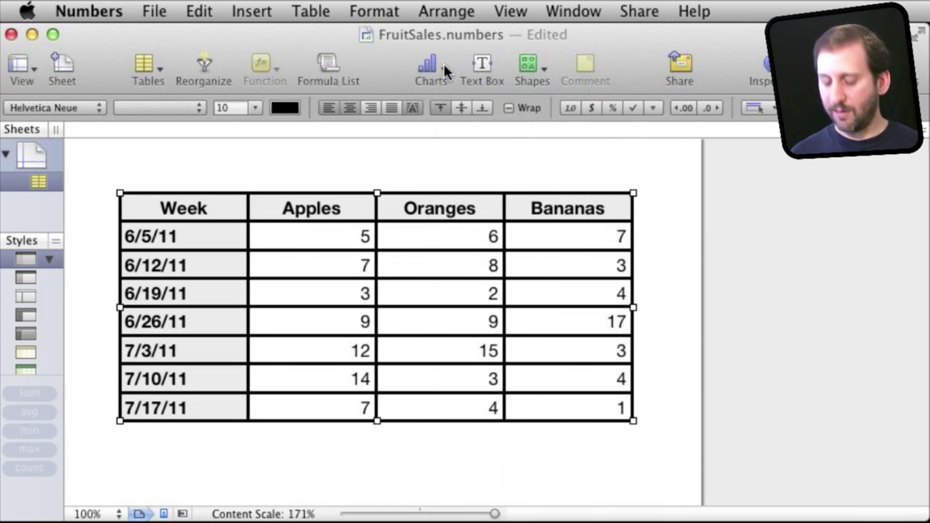
{"action": "key", "text": "super+p"}
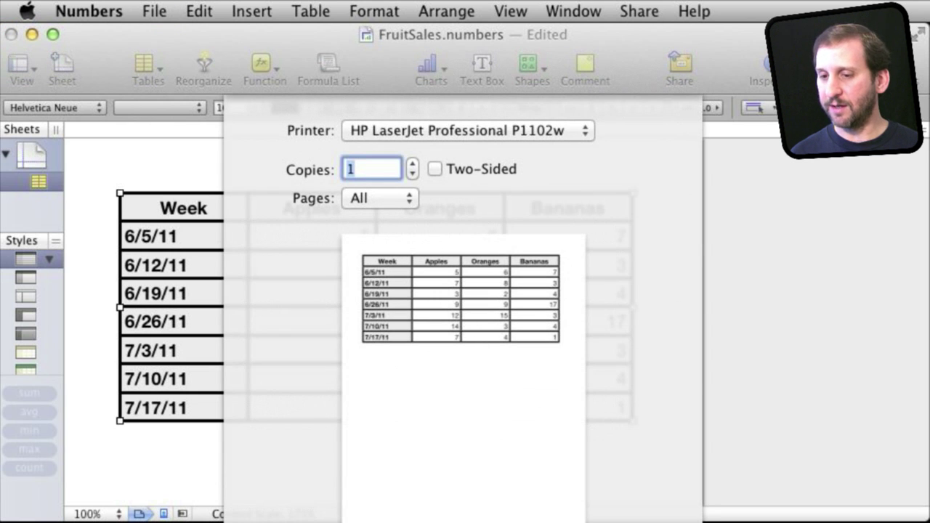
{"action": "key", "text": "Escape"}
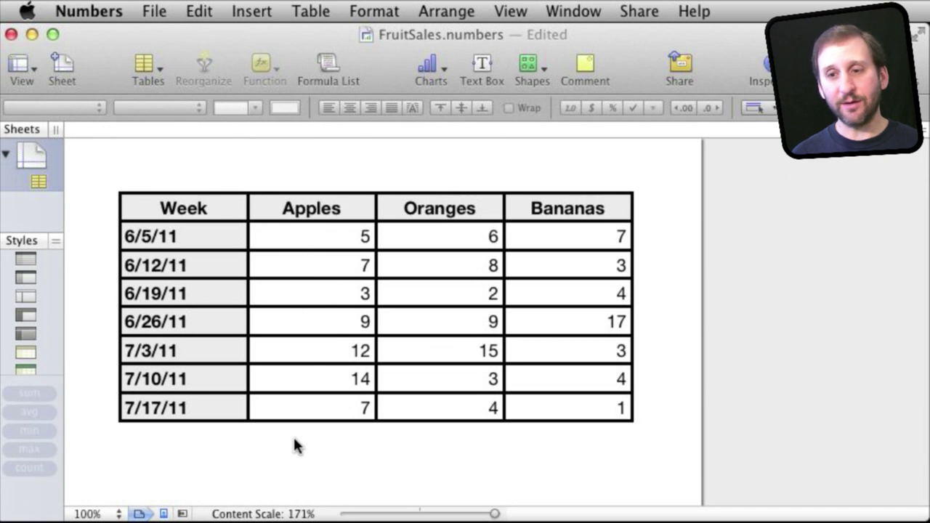
- Turn on Alternating Row Color for the fruit table and darken the alternate rows to grey
{"action": "left_click", "coordinate": [764, 73]}
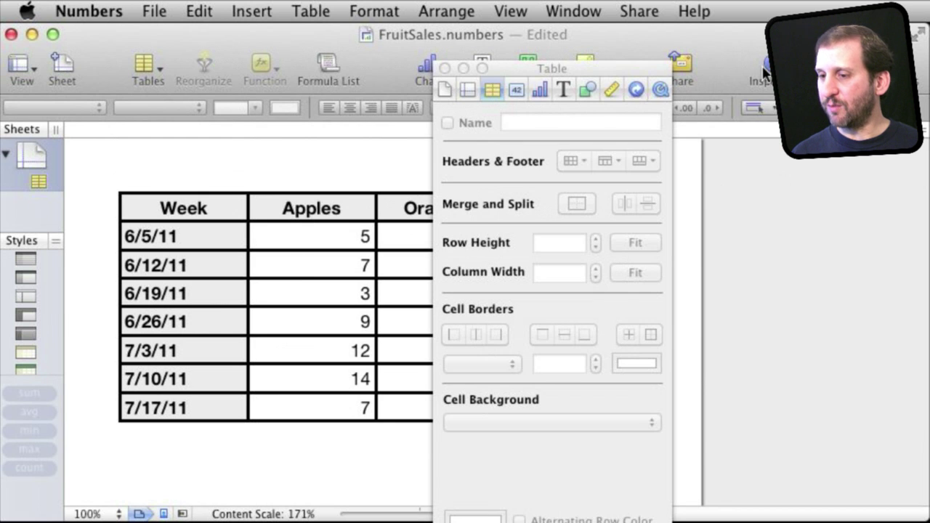
{"action": "left_click", "coordinate": [133, 206]}
{"action": "left_click", "coordinate": [103, 178]}
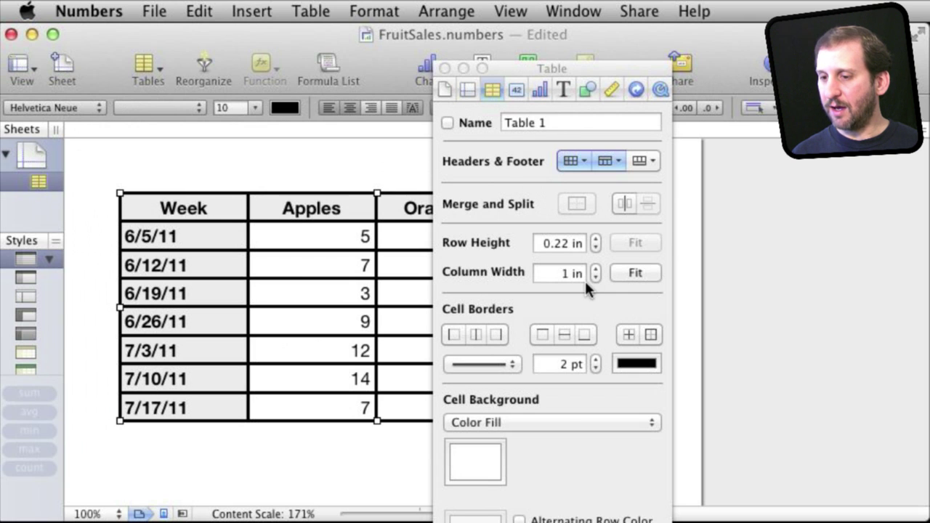
{"action": "left_click_drag", "start_coordinate": [528, 62], "coordinate": [533, 18]}
{"action": "left_click", "coordinate": [523, 484]}
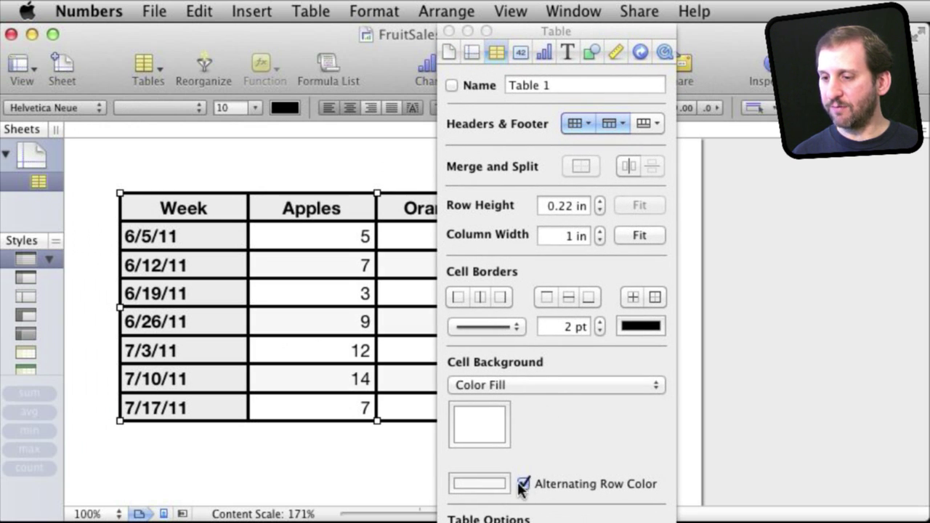
{"action": "left_click", "coordinate": [479, 484]}
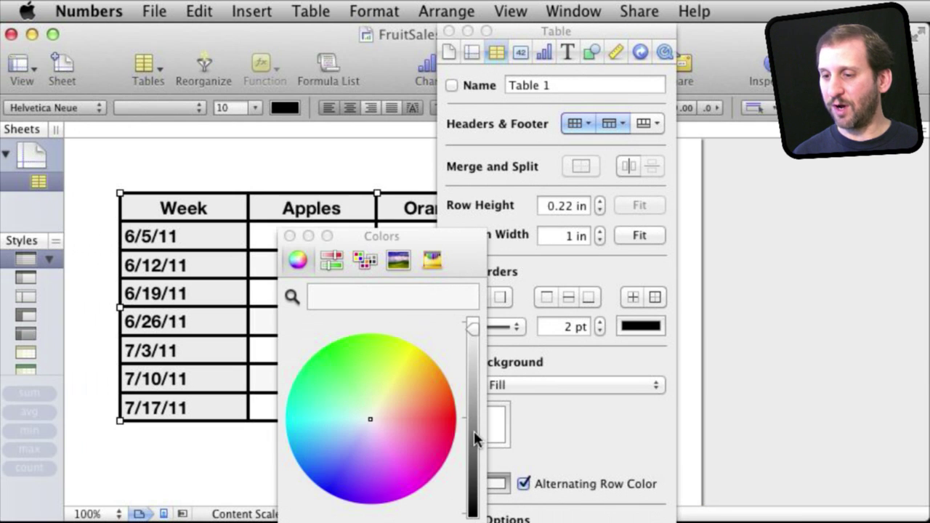
{"action": "left_click_drag", "start_coordinate": [473, 354], "coordinate": [474, 378]}
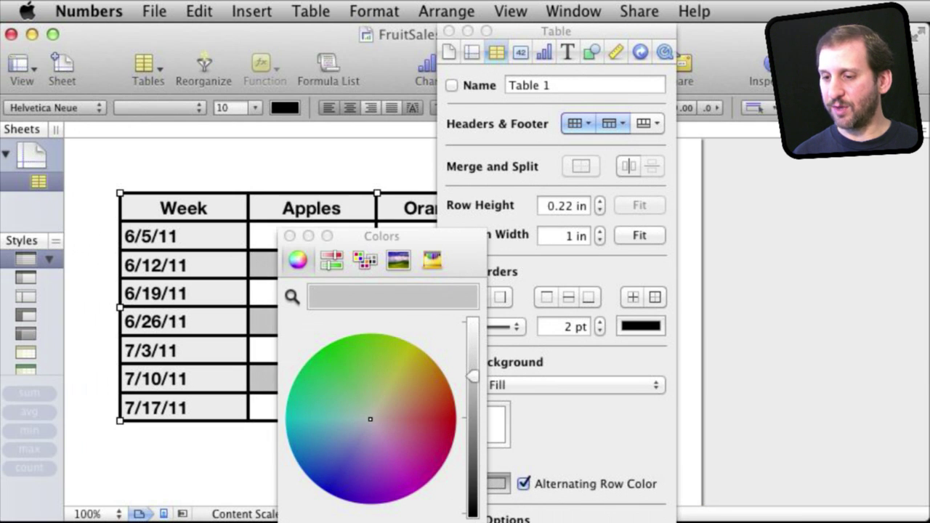
{"action": "left_click", "coordinate": [289, 237]}
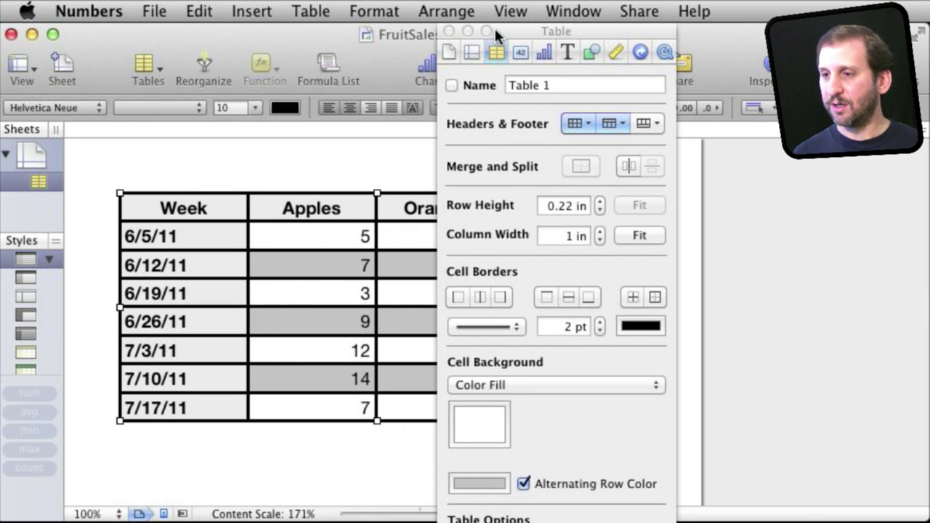
{"action": "left_click_drag", "start_coordinate": [494, 26], "coordinate": [634, 28]}
- Give the header row a dark grey cell background
{"action": "left_click", "coordinate": [195, 210]}
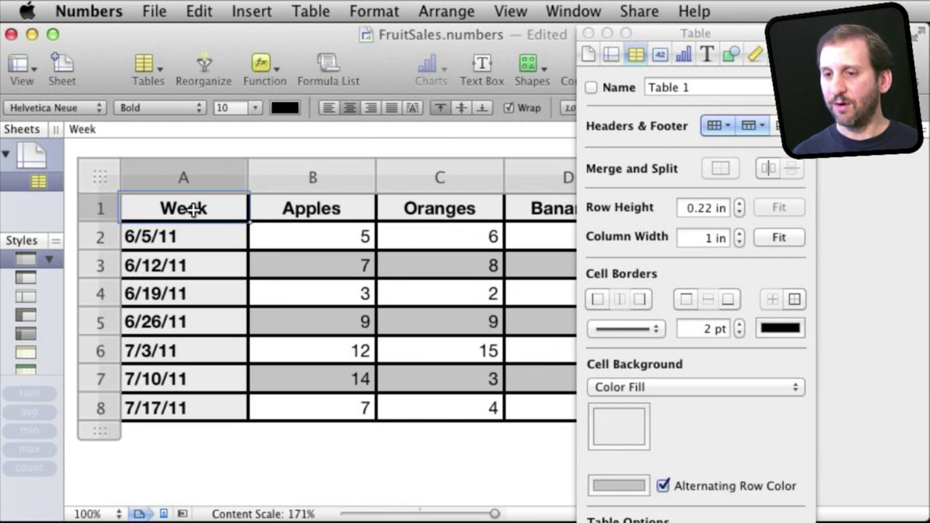
{"action": "left_click", "coordinate": [100, 216]}
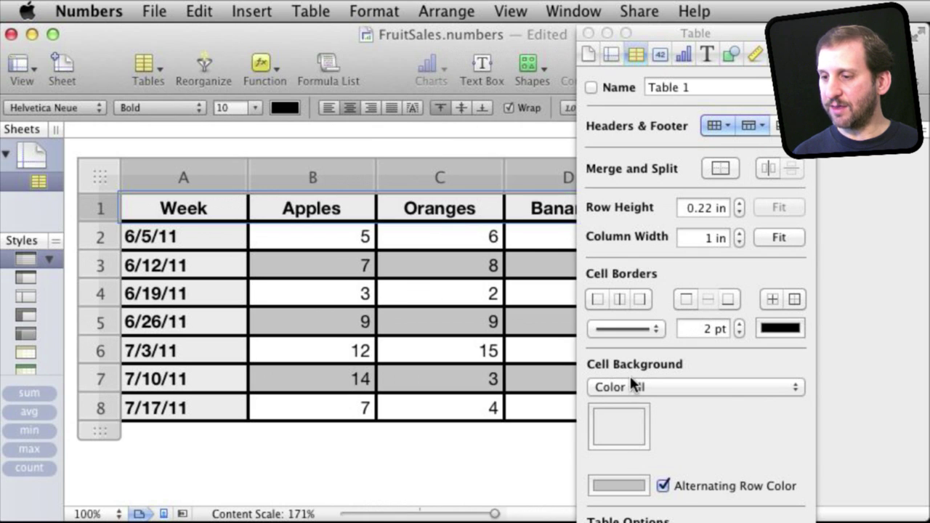
{"action": "left_click", "coordinate": [629, 425]}
{"action": "left_click_drag", "start_coordinate": [475, 383], "coordinate": [471, 444]}
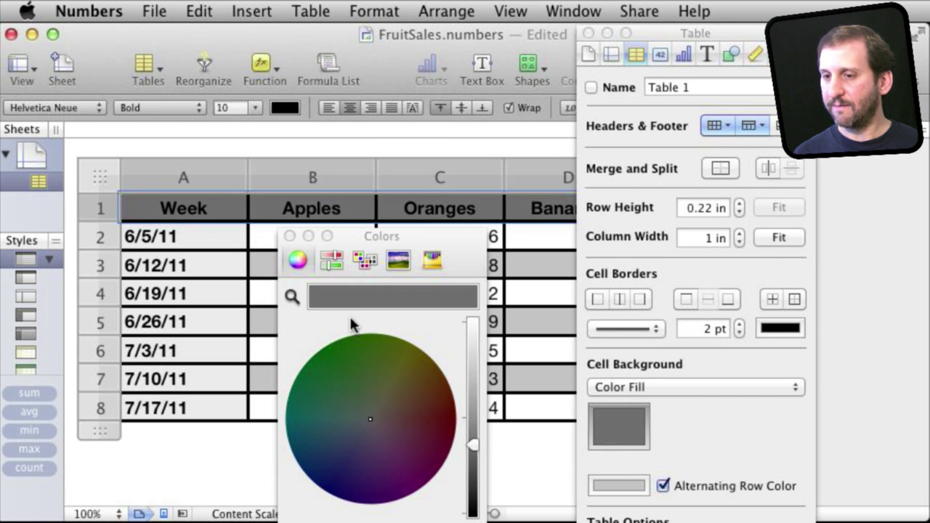
{"action": "left_click", "coordinate": [289, 237]}
- Fill the Week date cells A2:A8 with a light blue background
{"action": "left_click", "coordinate": [191, 239]}
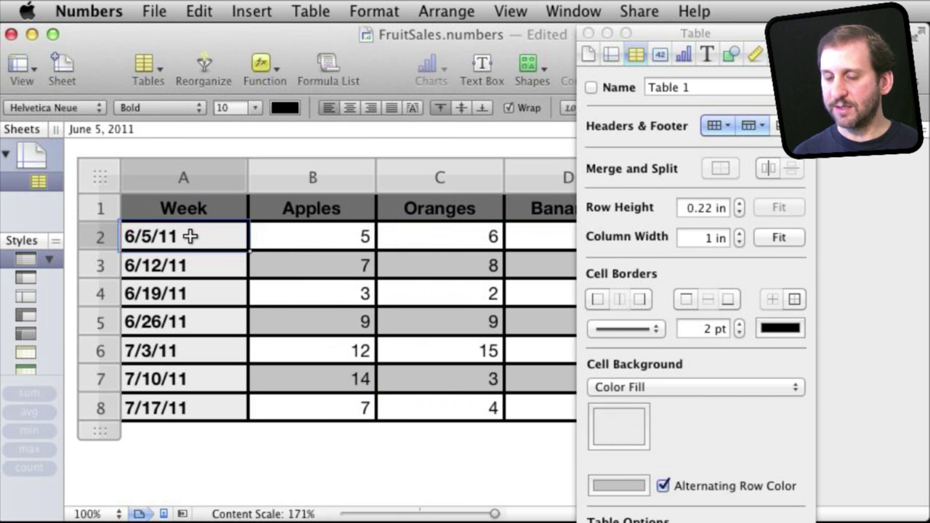
{"action": "left_click", "coordinate": [196, 408], "text": "shift"}
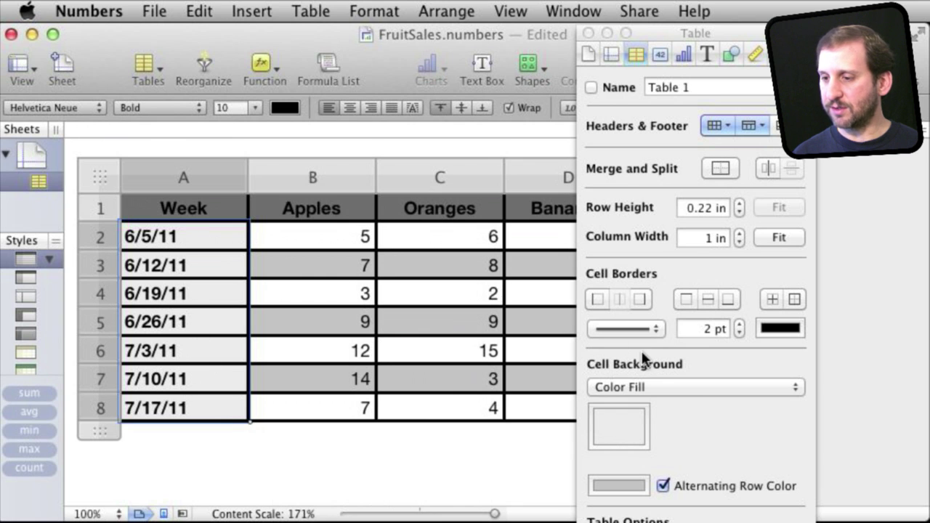
{"action": "left_click", "coordinate": [619, 427]}
{"action": "left_click", "coordinate": [439, 434]}
{"action": "left_click_drag", "start_coordinate": [439, 434], "coordinate": [357, 424]}
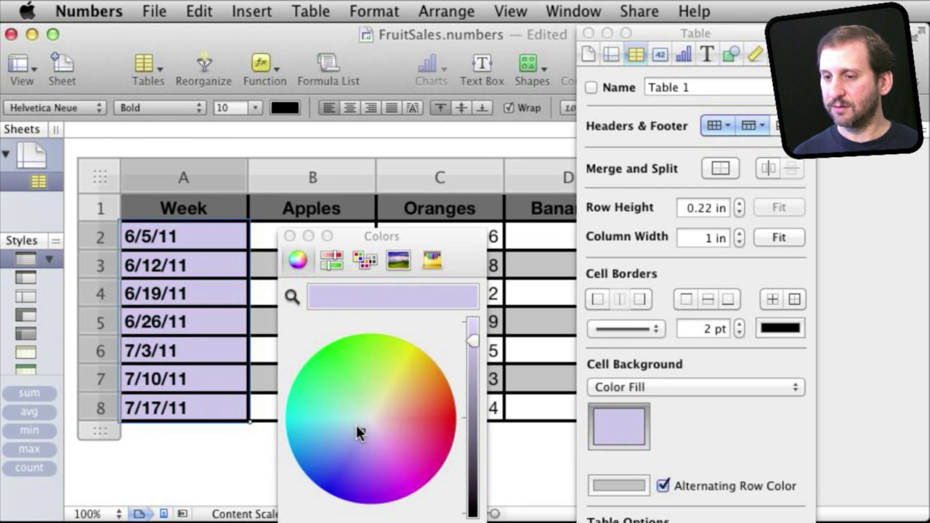
{"action": "left_click", "coordinate": [289, 236]}
{"action": "left_click", "coordinate": [712, 276]}
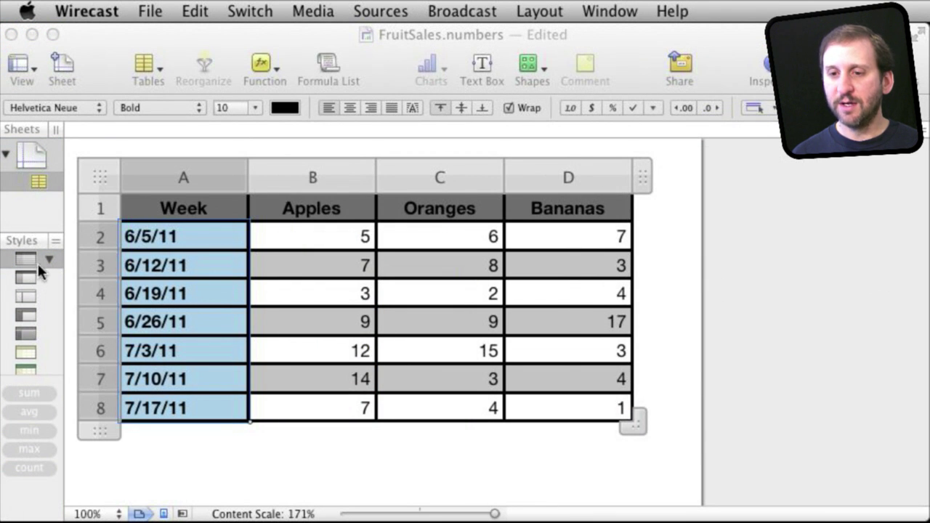
- Apply the light-blue preset table style, clearing the old formatting
{"action": "left_click", "coordinate": [31, 319]}
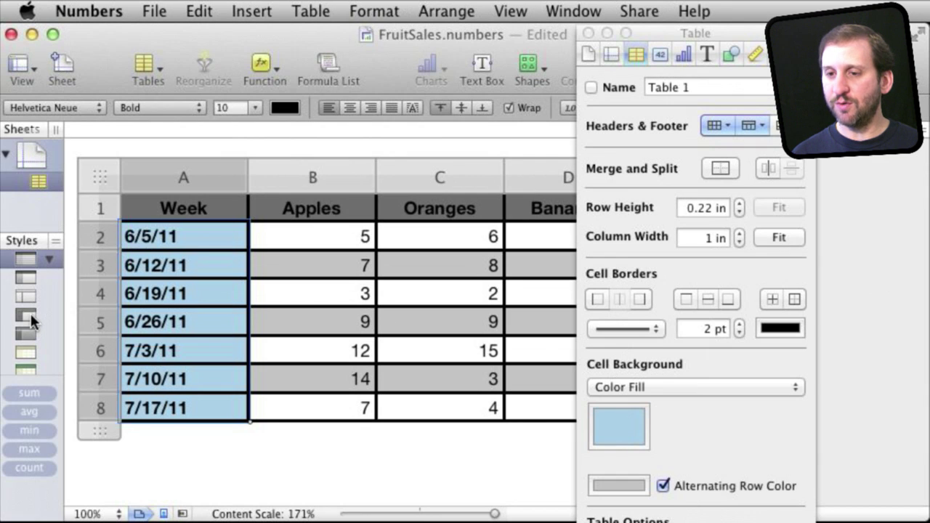
{"action": "left_click", "coordinate": [27, 317]}
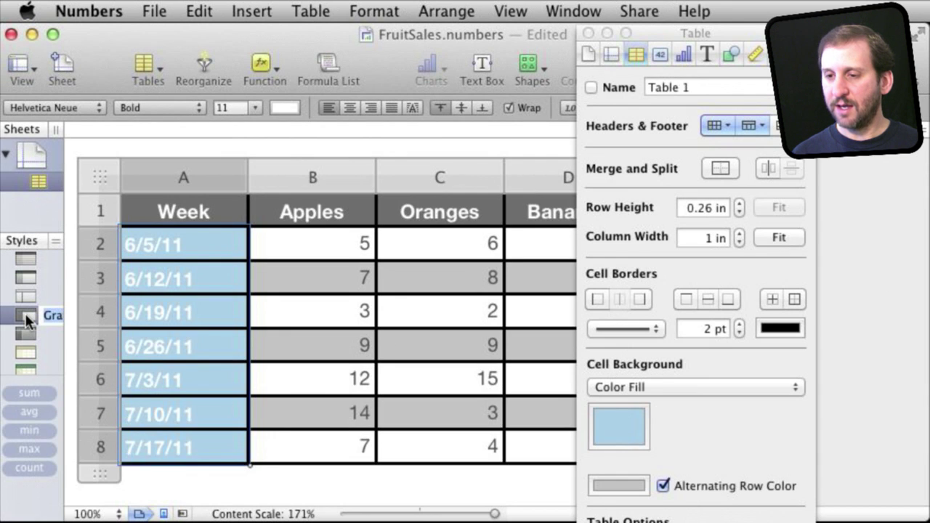
{"action": "left_click", "coordinate": [28, 354]}
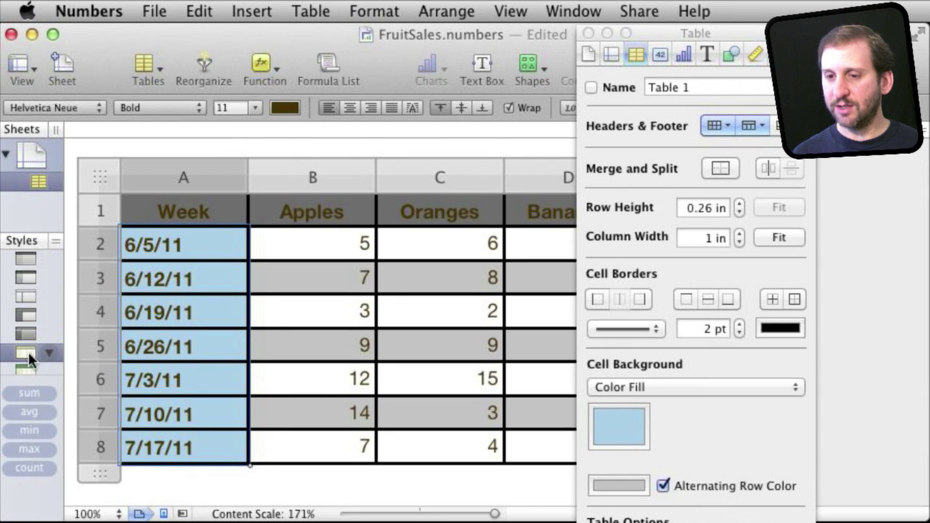
{"action": "double_click", "coordinate": [28, 362]}
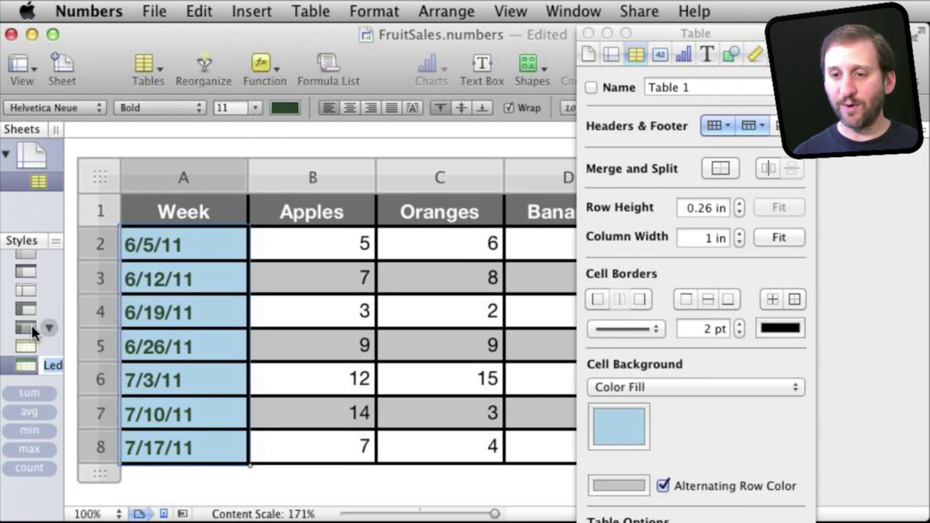
{"action": "scroll", "coordinate": [31, 324], "scroll_direction": "down", "scroll_amount": 2}
{"action": "left_click", "coordinate": [29, 347]}
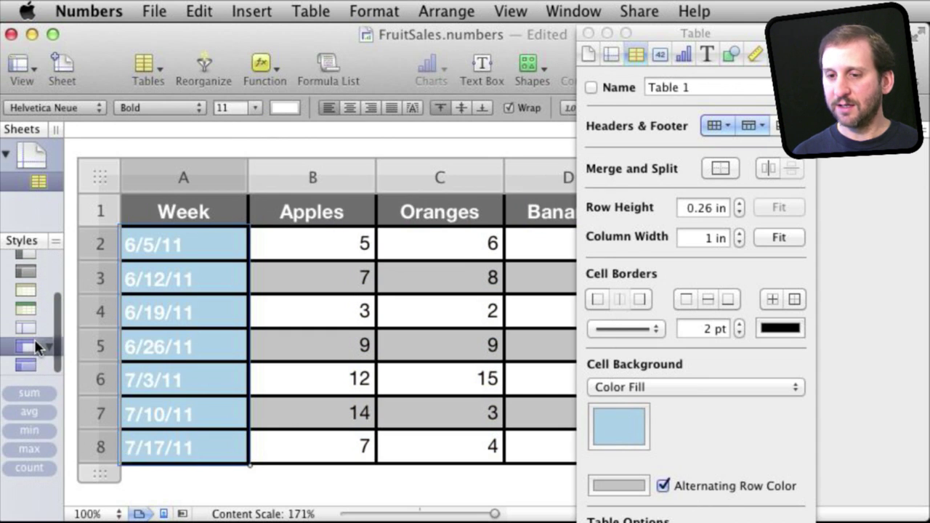
{"action": "left_click", "coordinate": [34, 365]}
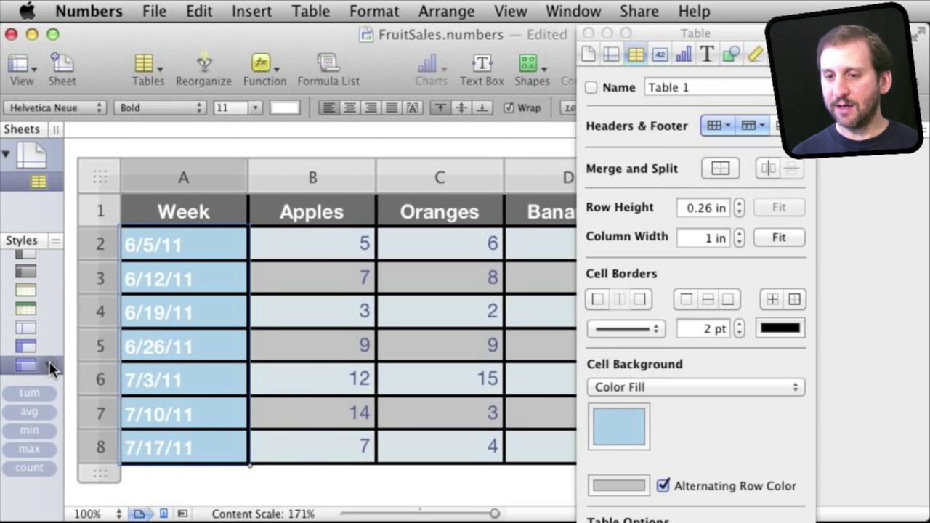
{"action": "right_click", "coordinate": [42, 361]}
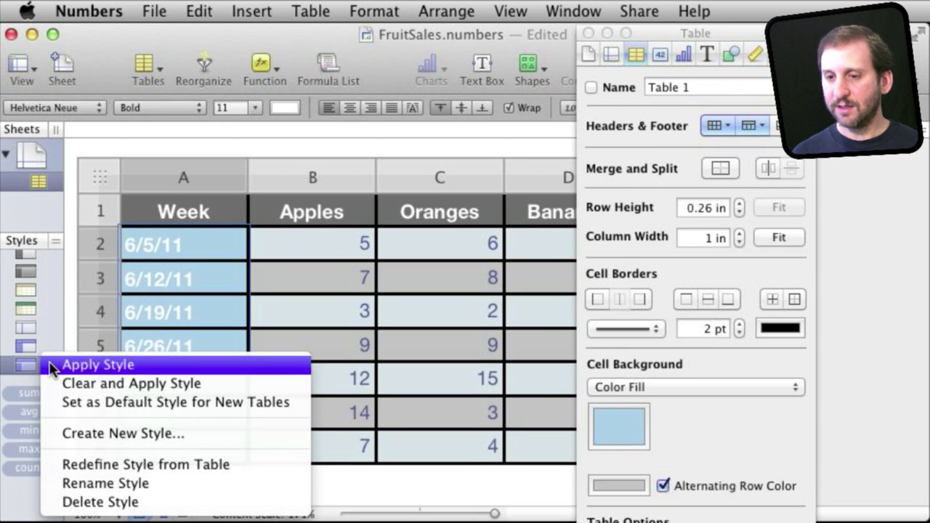
{"action": "left_click", "coordinate": [91, 385]}
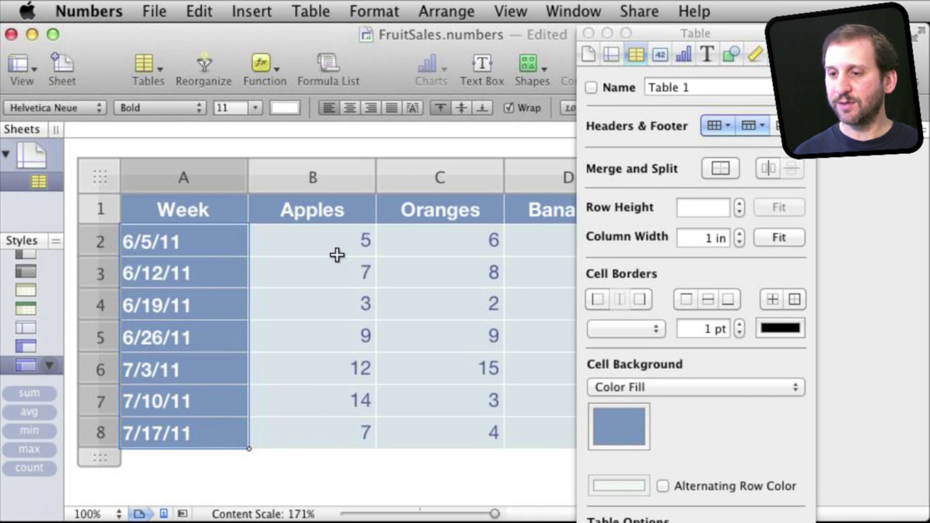
- Turn on alternating row shading and check the print preview
{"action": "left_click", "coordinate": [663, 486]}
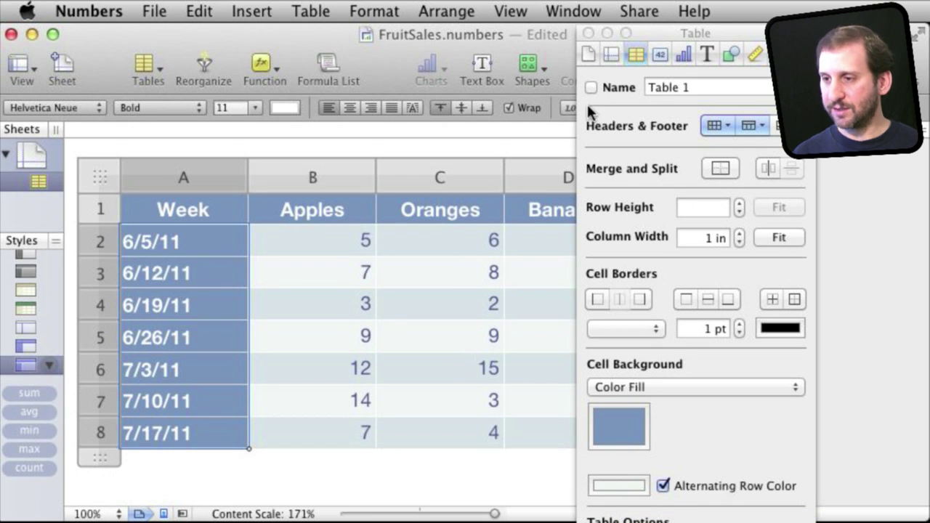
{"action": "key", "text": "super+p"}
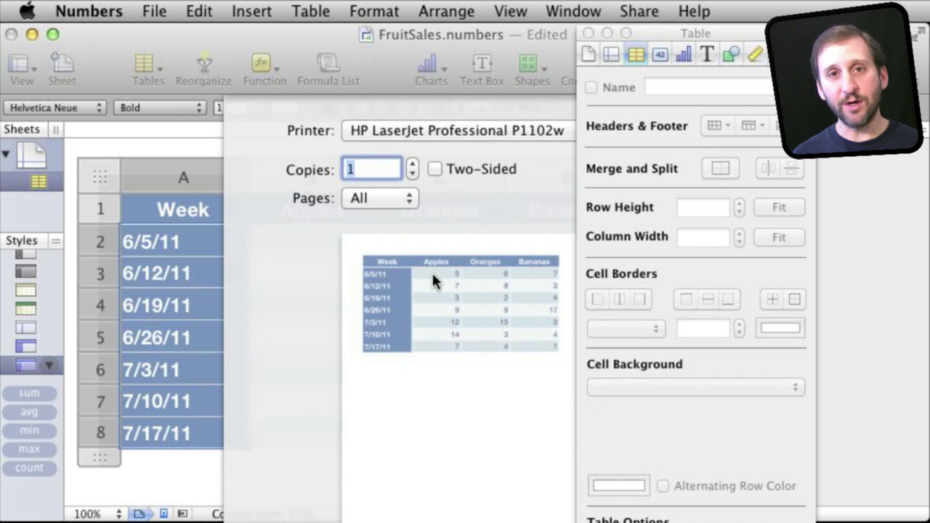
{"action": "key", "text": "Escape"}
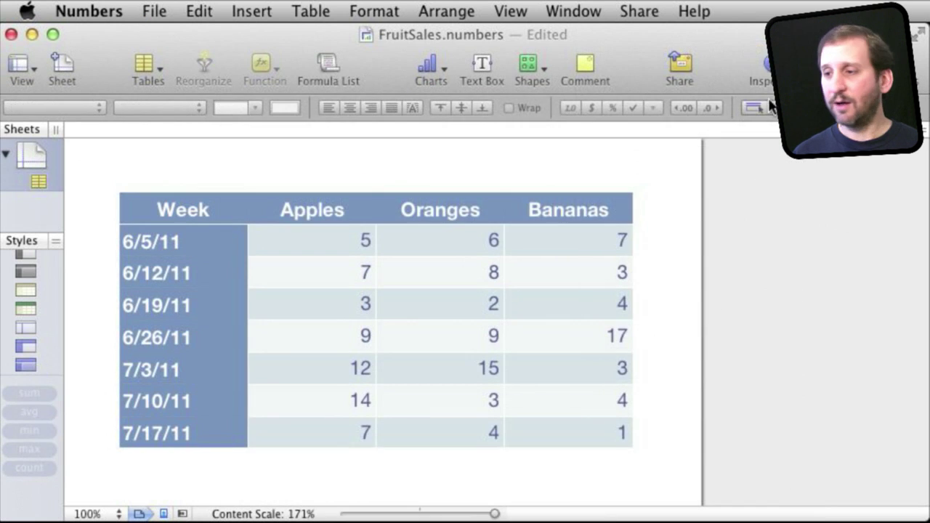
{"action": "left_click_drag", "start_coordinate": [655, 30], "coordinate": [495, 48]}
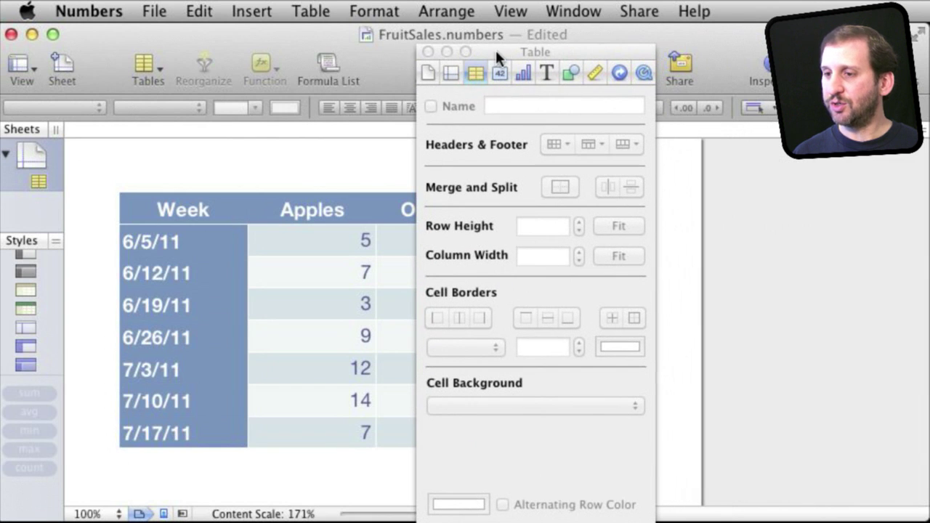
- Try printer margins in the Sheet inspector, then go back to 0.75 in margins
{"action": "left_click", "coordinate": [451, 72]}
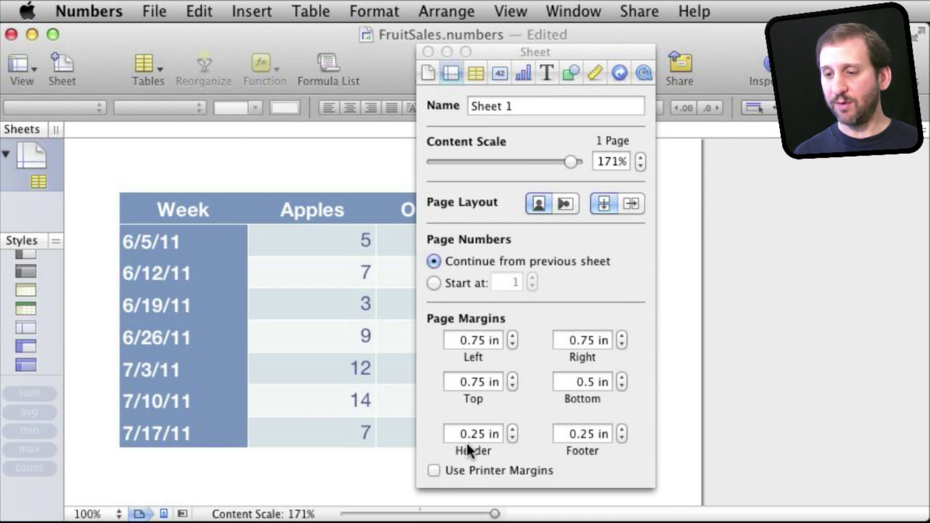
{"action": "left_click", "coordinate": [434, 470]}
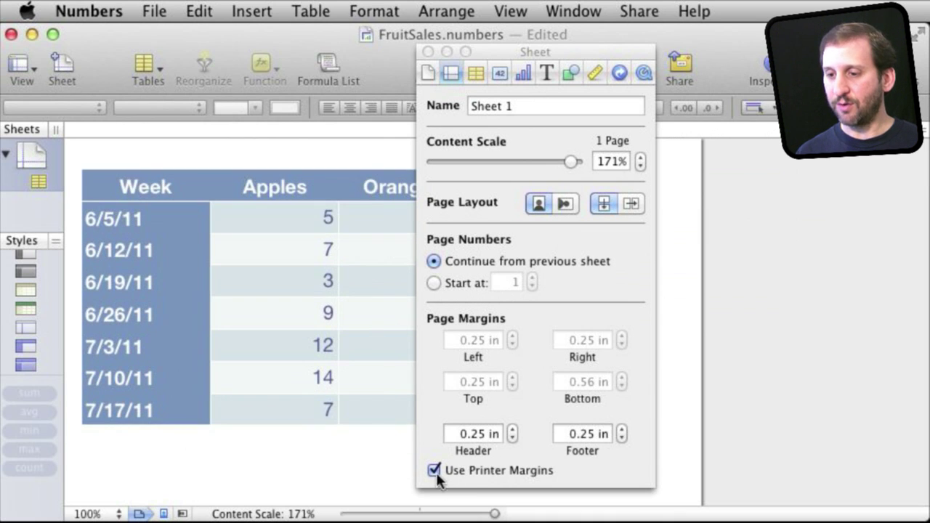
{"action": "left_click", "coordinate": [434, 471]}
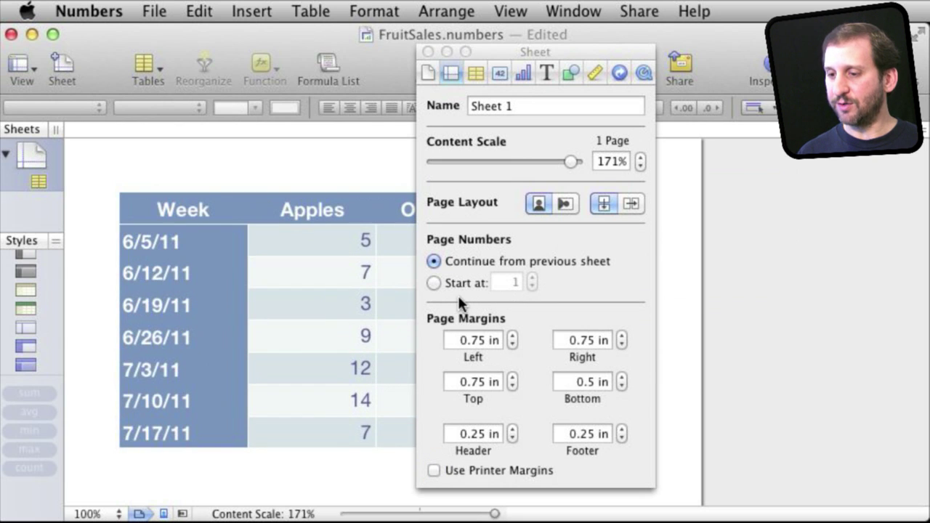
- Keep Format For set to any printer and US Letter paper, then close the inspector
{"action": "left_click", "coordinate": [429, 73]}
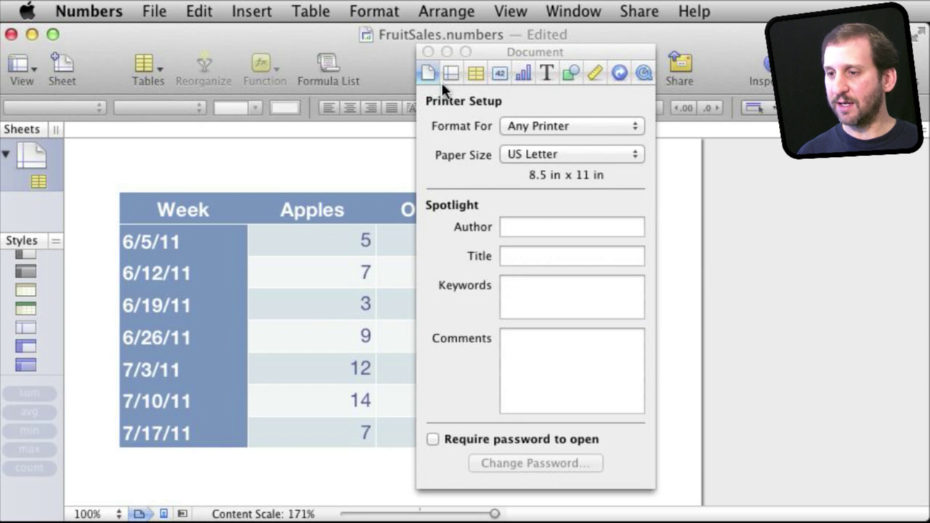
{"action": "left_click", "coordinate": [535, 128]}
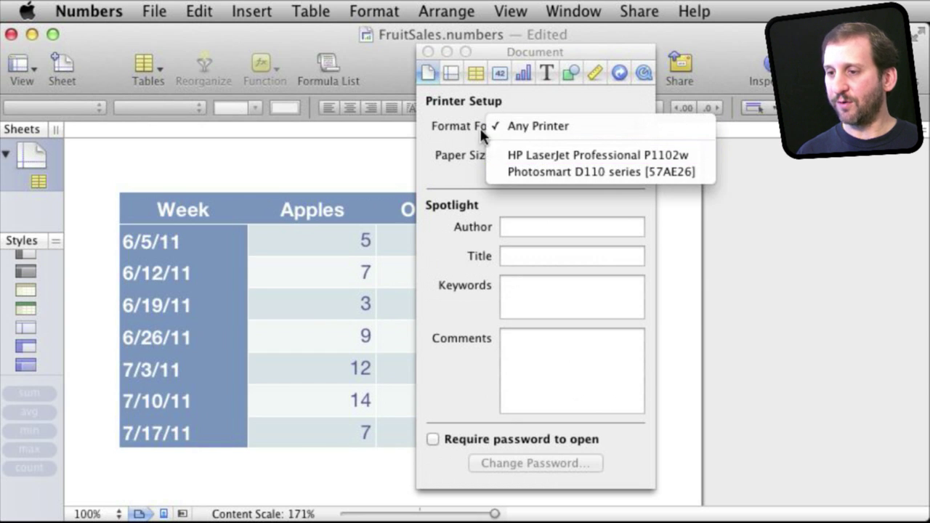
{"action": "left_click", "coordinate": [460, 129]}
{"action": "left_click", "coordinate": [534, 152]}
{"action": "left_click", "coordinate": [434, 159]}
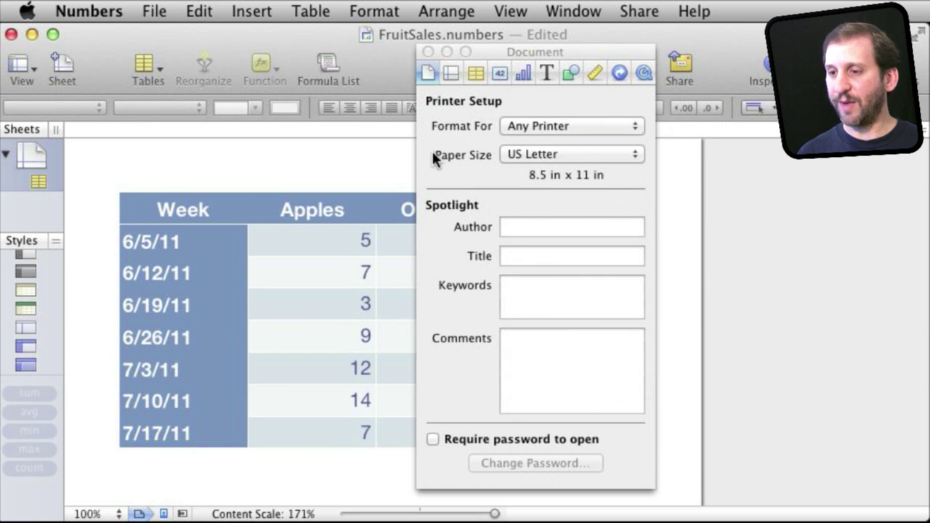
{"action": "key", "text": "alt+super+i"}
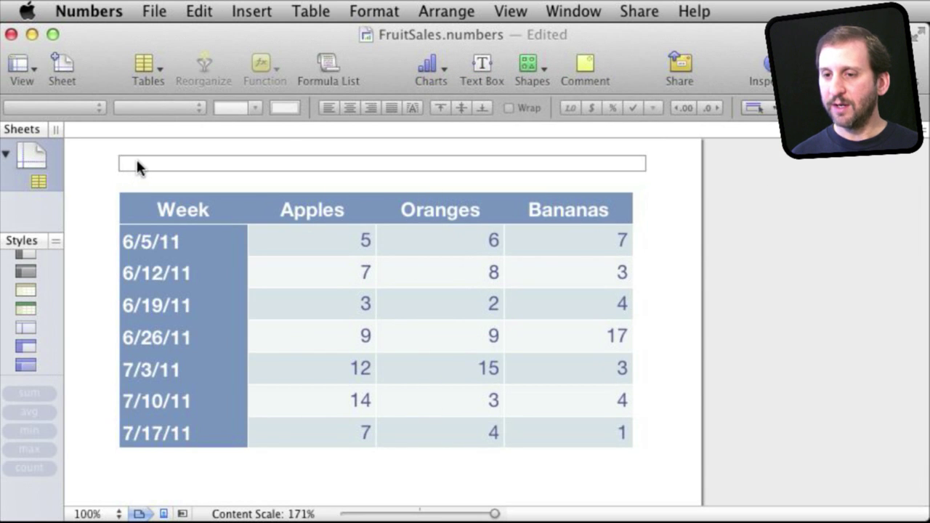
{"action": "left_click", "coordinate": [12, 71]}
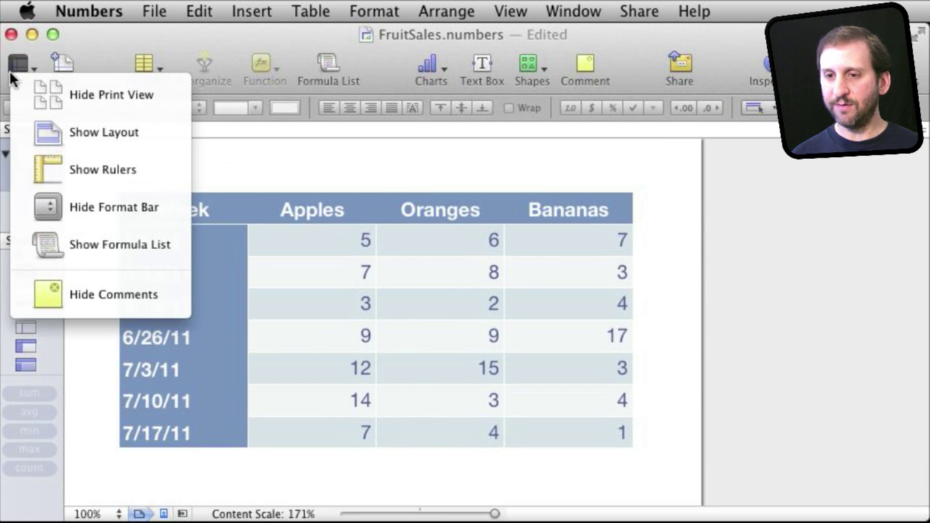
- Show the page layout and click into the empty footer below the fruit table
{"action": "left_click", "coordinate": [76, 136]}
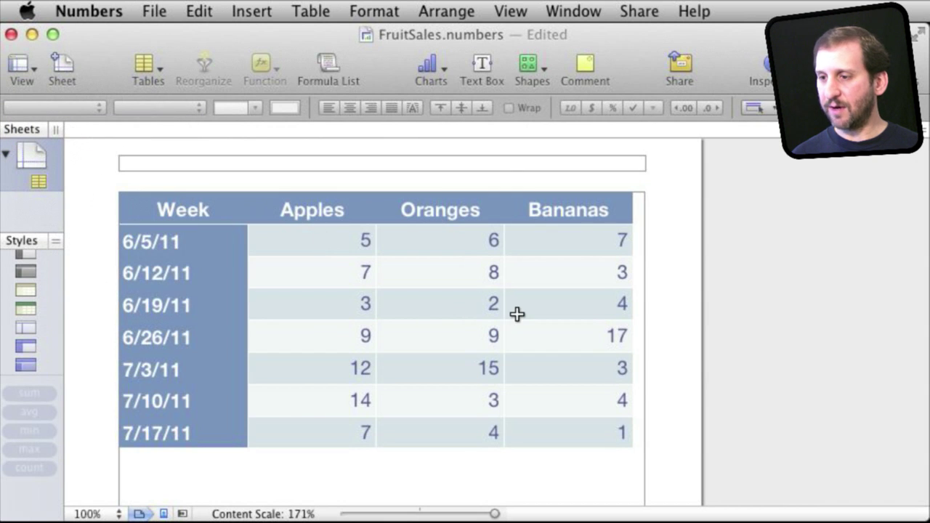
{"action": "scroll", "coordinate": [517, 313], "scroll_direction": "down", "scroll_amount": 10}
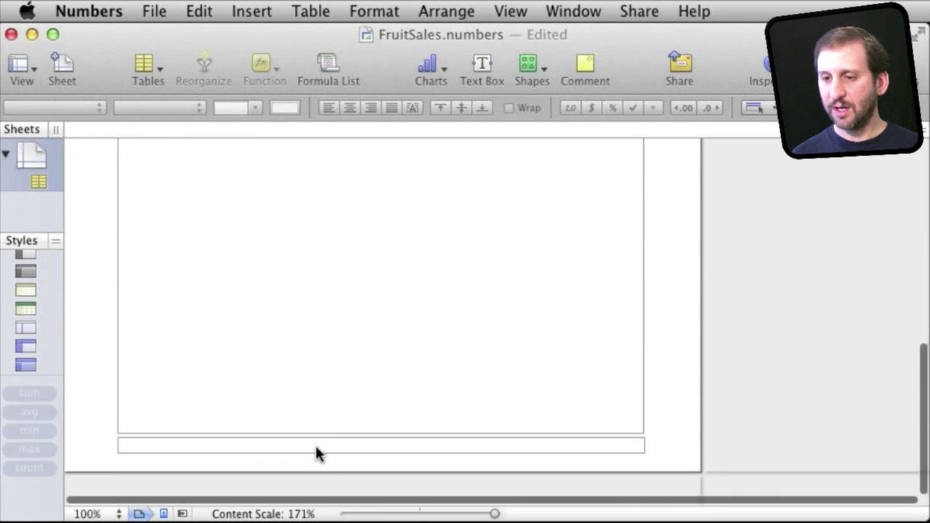
{"action": "left_click", "coordinate": [324, 445]}
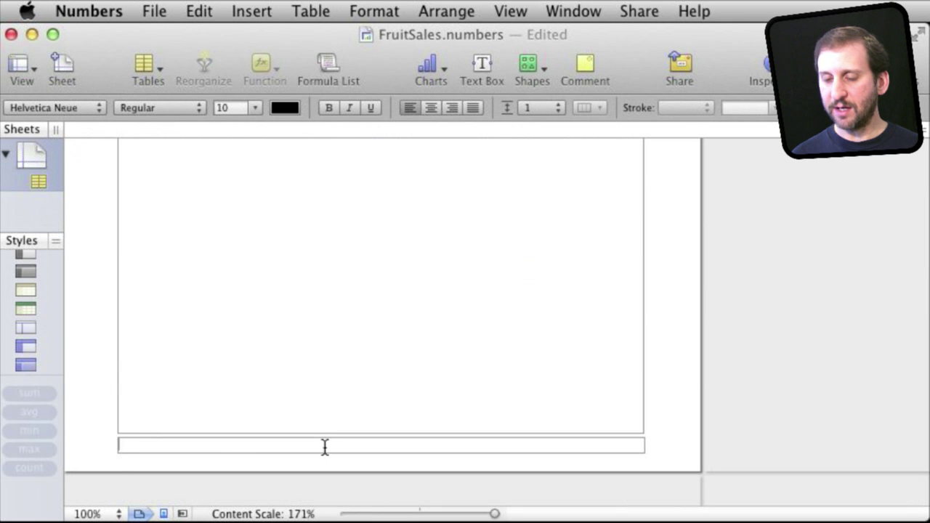
{"action": "scroll", "coordinate": [324, 445], "scroll_direction": "up", "scroll_amount": 10}
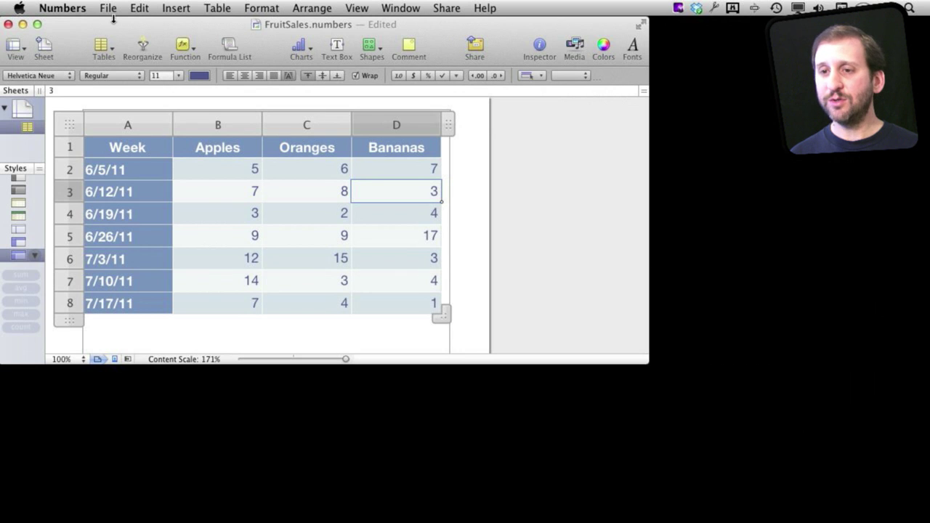
- Open the detailed print dialog, include a list of all formulas, and preview the second page
{"action": "left_click", "coordinate": [93, 8]}
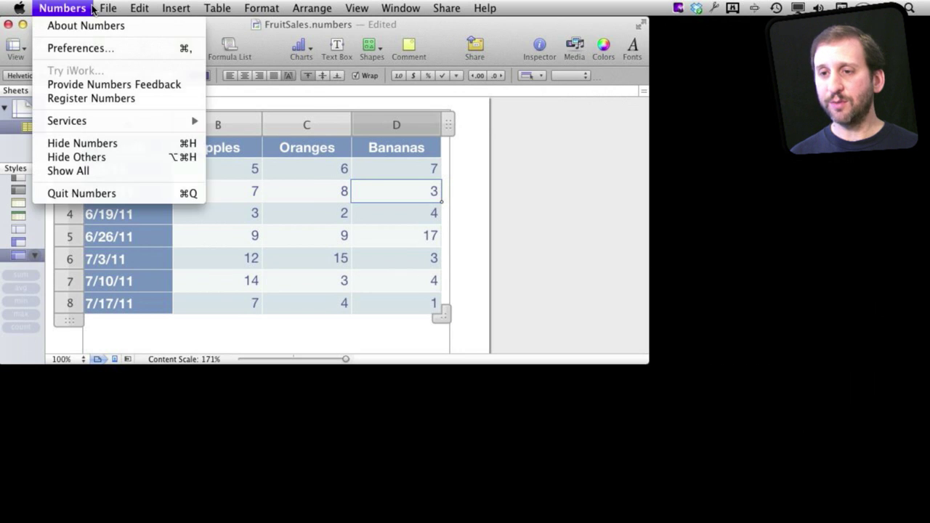
{"action": "mouse_move", "coordinate": [107, 8]}
{"action": "left_click", "coordinate": [139, 213]}
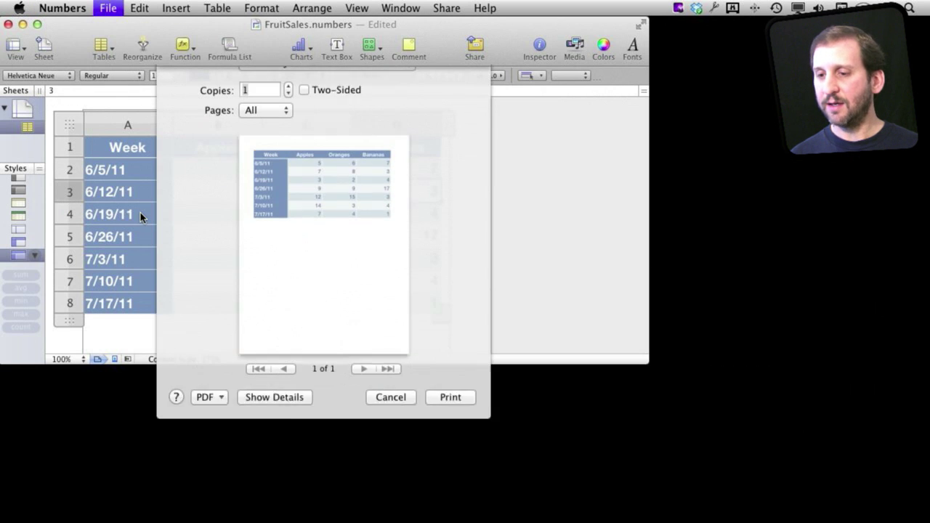
{"action": "left_click", "coordinate": [266, 424]}
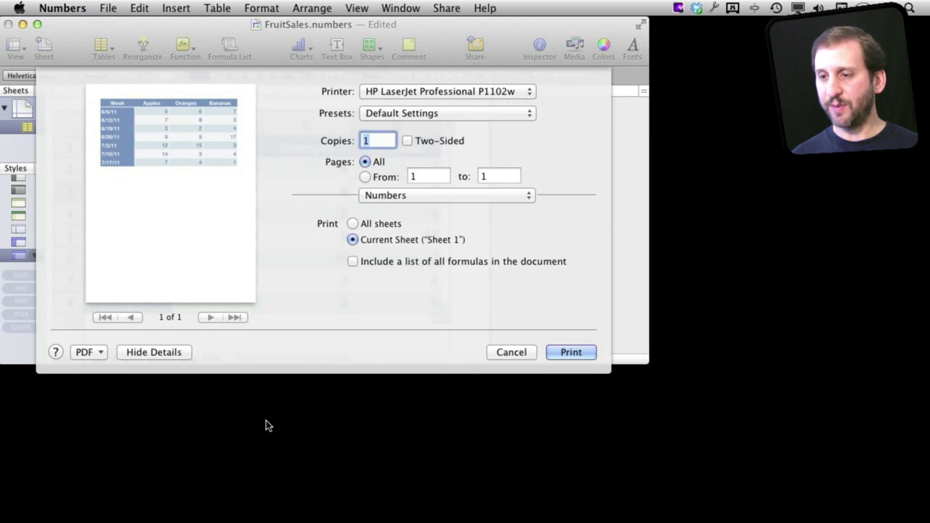
{"action": "left_click", "coordinate": [399, 195]}
{"action": "left_click", "coordinate": [386, 196]}
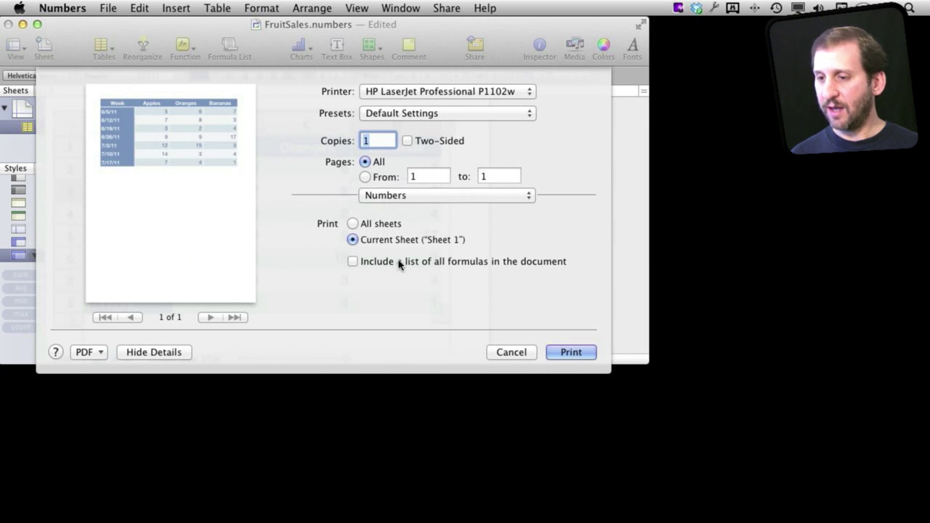
{"action": "left_click", "coordinate": [377, 264]}
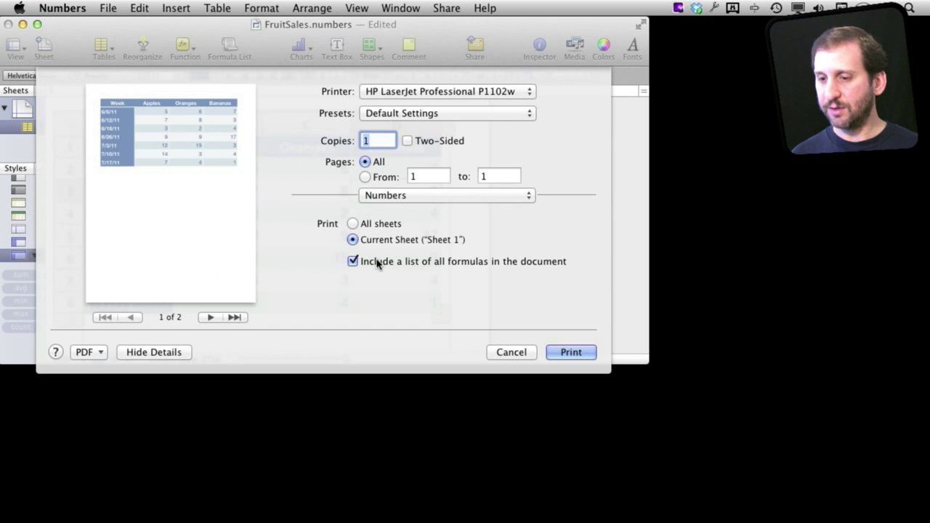
{"action": "left_click", "coordinate": [377, 264]}
{"action": "left_click", "coordinate": [352, 262]}
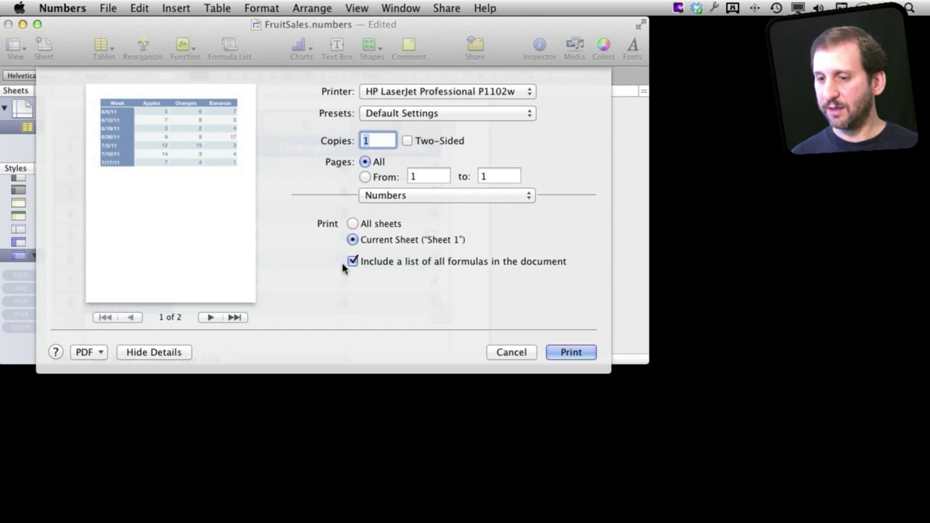
{"action": "left_click", "coordinate": [210, 318]}
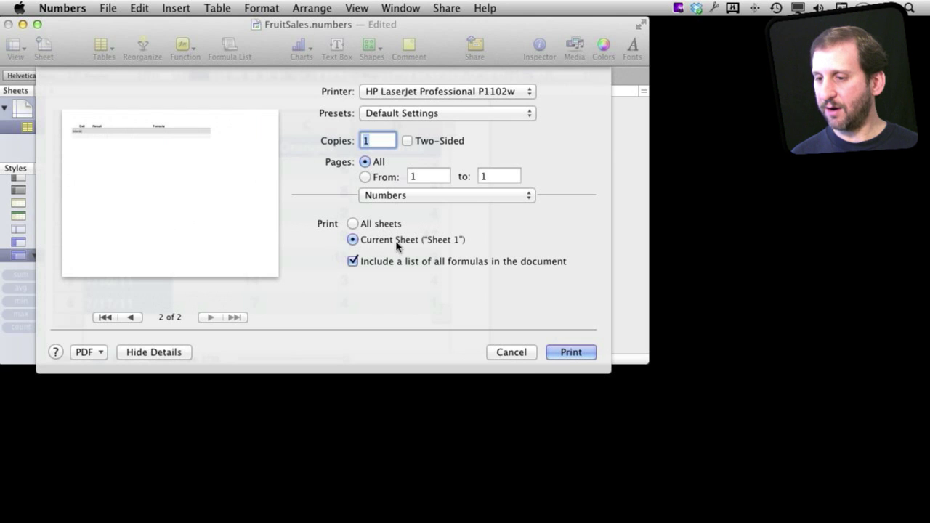
- Browse the Layout, Paper Handling, Cover Page and Printer Features print options
{"action": "left_click", "coordinate": [385, 195]}
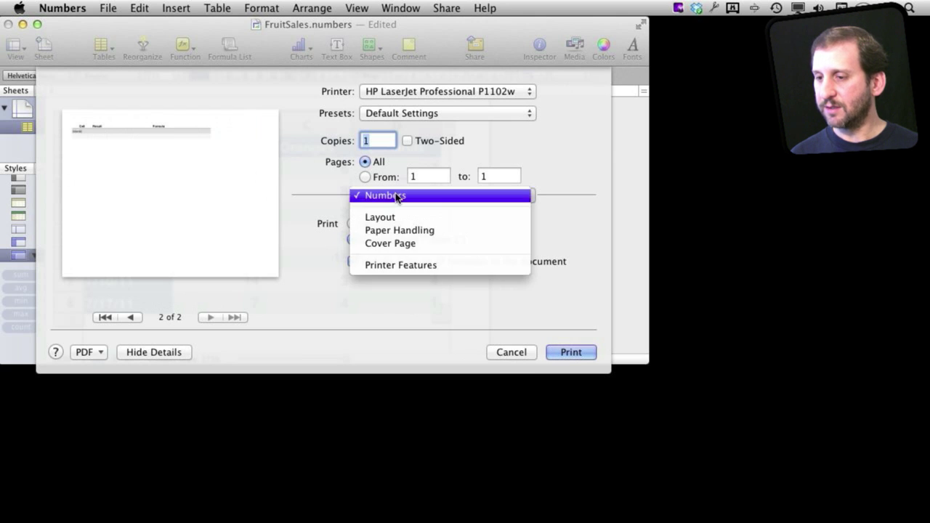
{"action": "left_click", "coordinate": [396, 216]}
{"action": "left_click", "coordinate": [415, 196]}
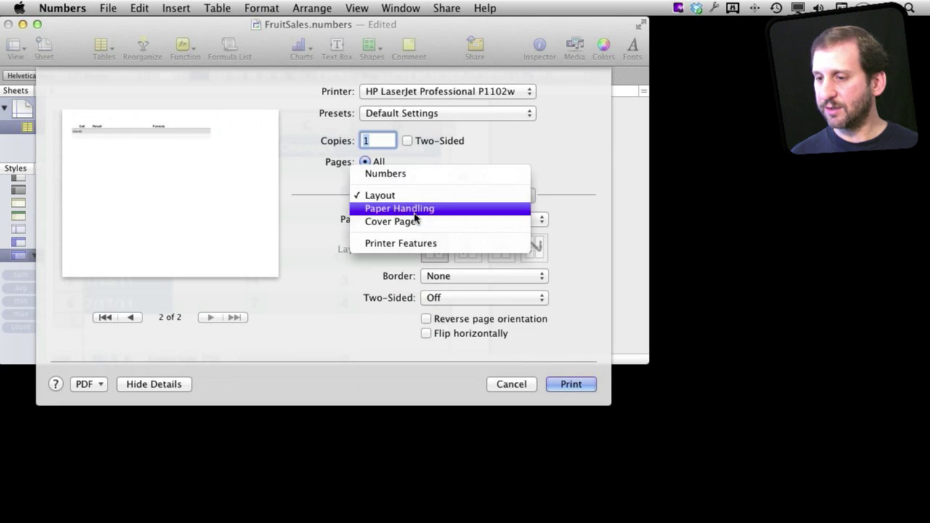
{"action": "left_click", "coordinate": [414, 209]}
{"action": "left_click", "coordinate": [415, 196]}
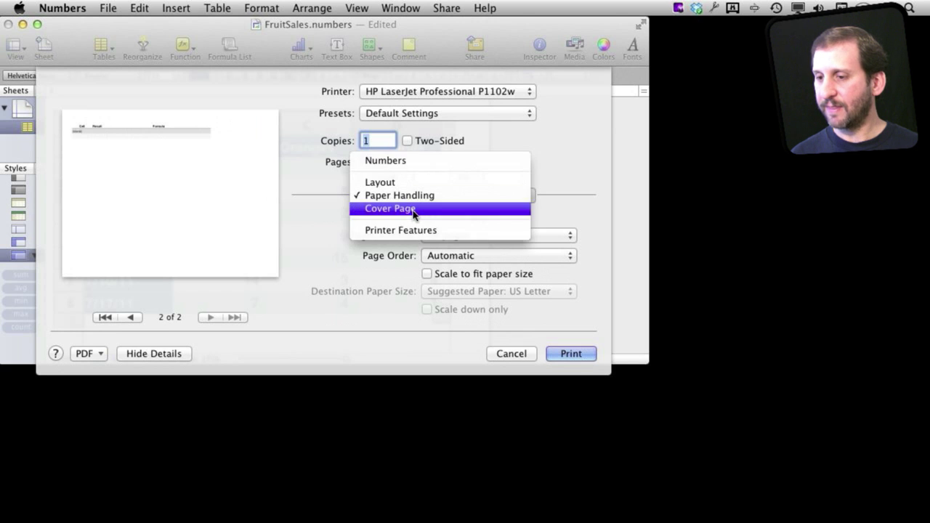
{"action": "left_click", "coordinate": [414, 210]}
{"action": "left_click", "coordinate": [411, 200]}
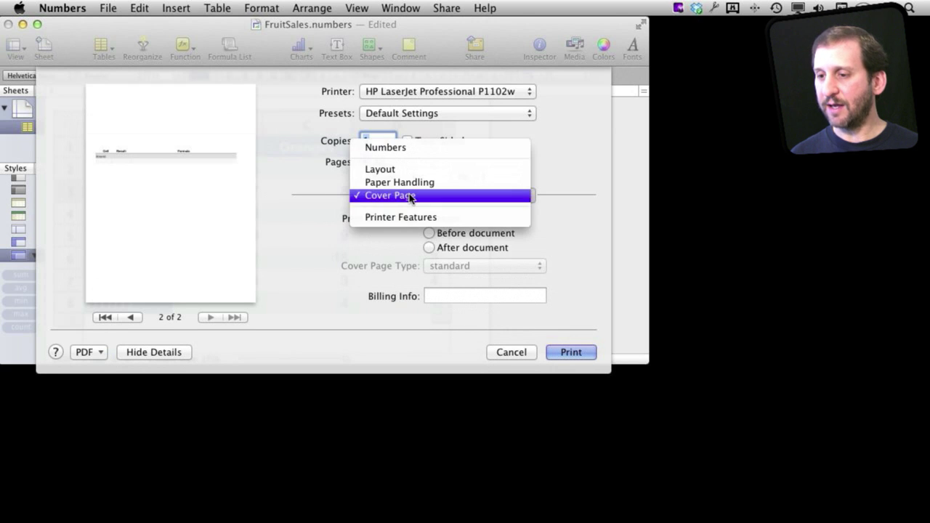
{"action": "left_click", "coordinate": [413, 218]}
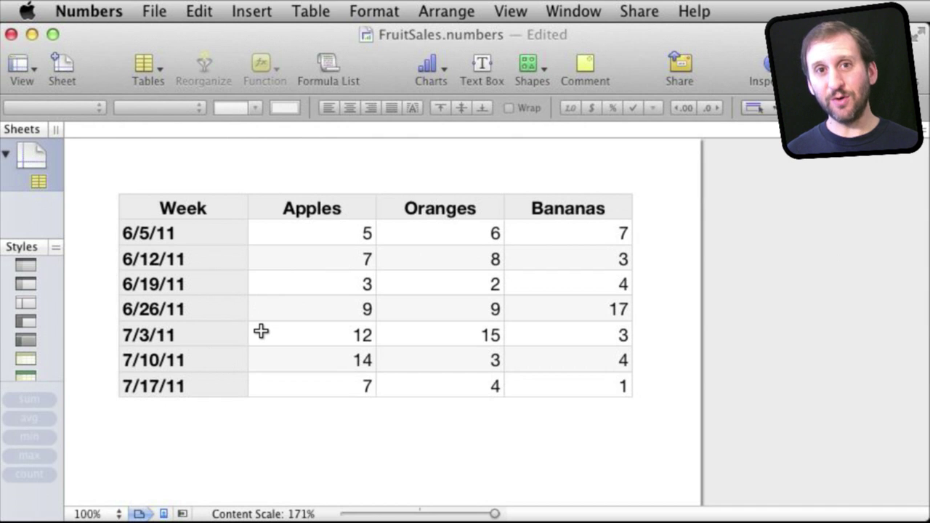
- Add a text box near the column headers and move the table down to make room above
{"action": "left_click", "coordinate": [148, 206]}
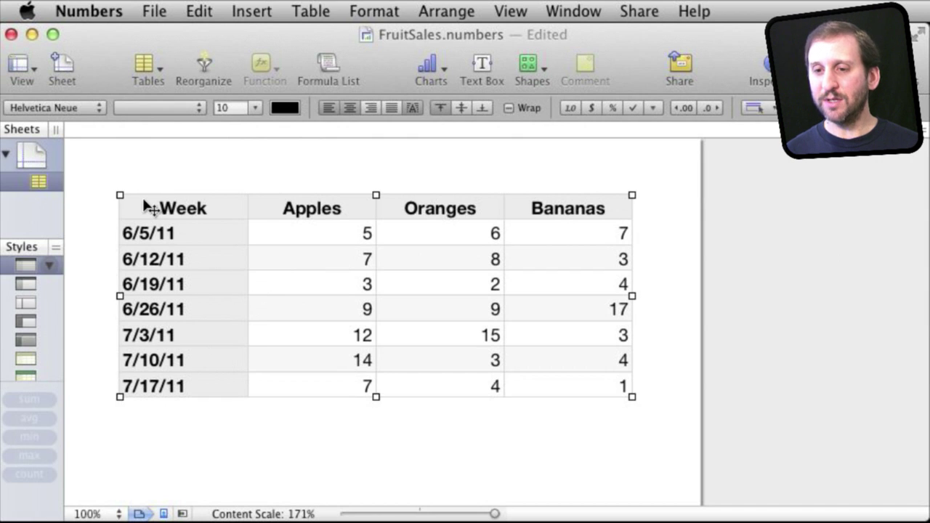
{"action": "left_click", "coordinate": [414, 161]}
{"action": "left_click", "coordinate": [479, 70]}
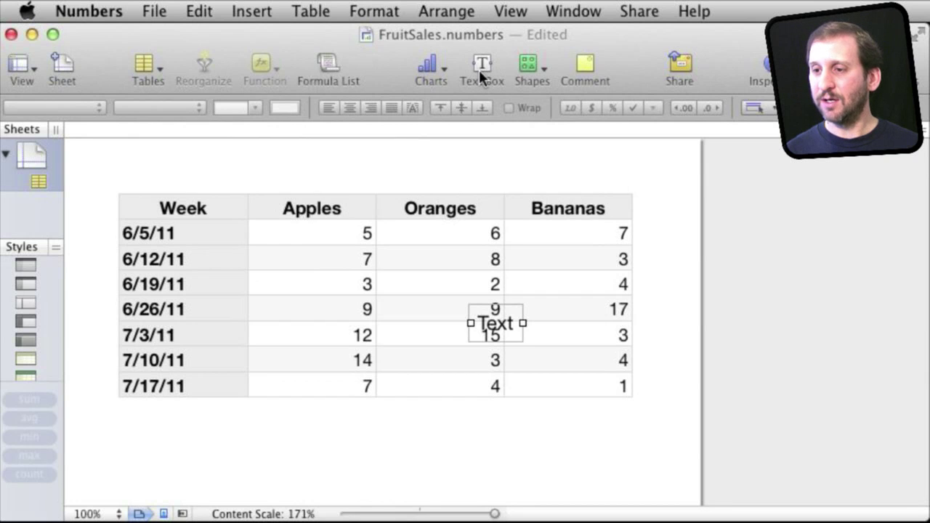
{"action": "left_click_drag", "start_coordinate": [502, 331], "coordinate": [379, 154]}
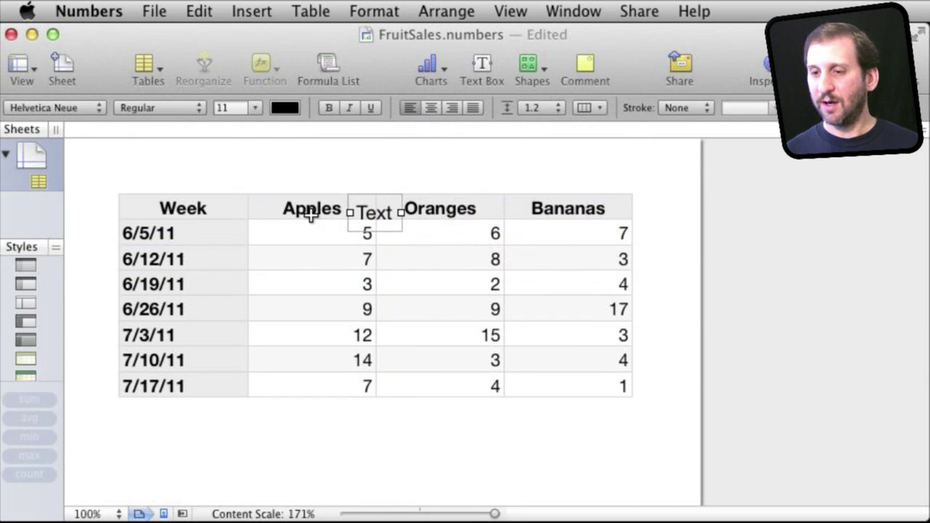
{"action": "left_click", "coordinate": [211, 206]}
{"action": "left_click_drag", "start_coordinate": [101, 190], "coordinate": [102, 229]}
{"action": "left_click", "coordinate": [188, 187]}
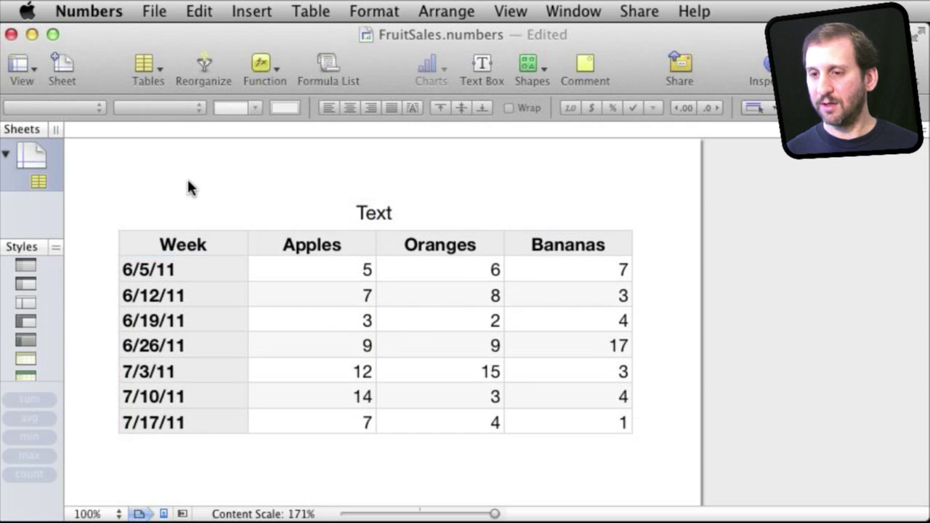
- Make the box above the table a centered, bold 'Fruit Sales' title
{"action": "left_click", "coordinate": [386, 213]}
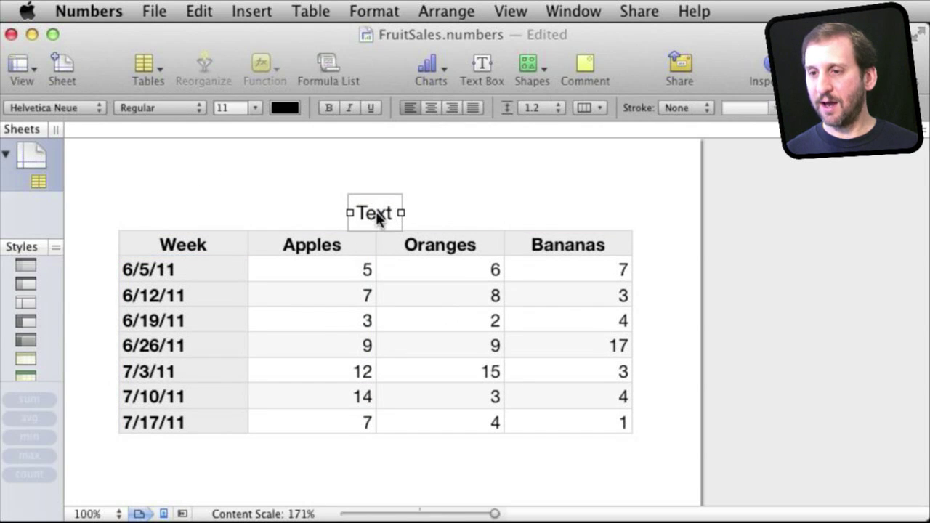
{"action": "left_click", "coordinate": [428, 108]}
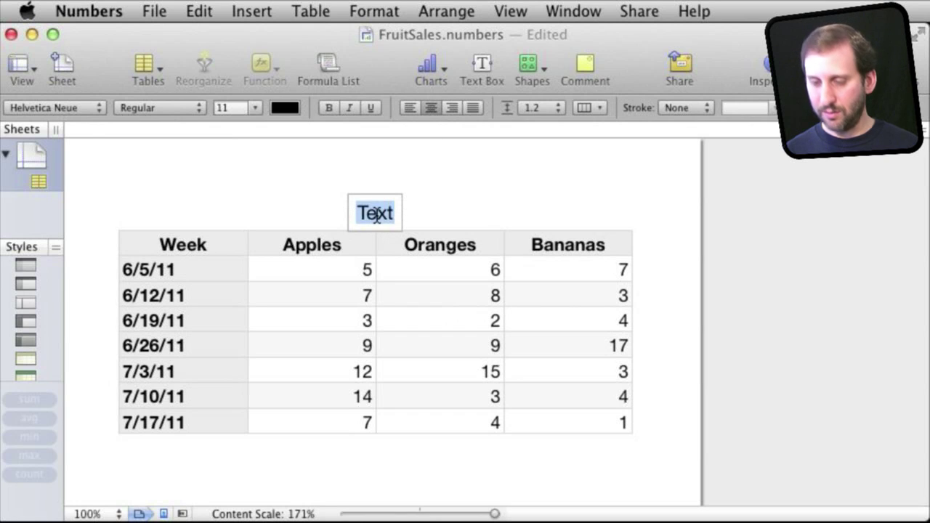
{"action": "type", "text": "Fruit"}
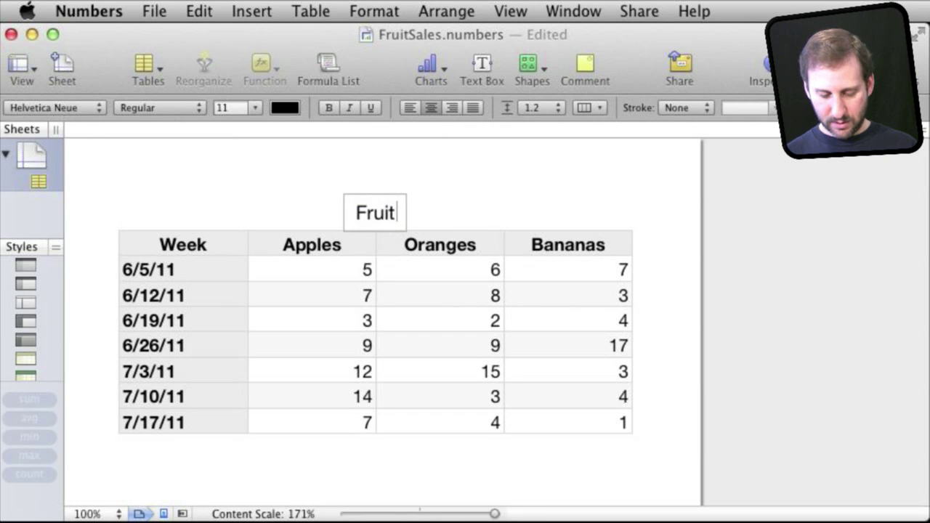
{"action": "type", "text": " Sales"}
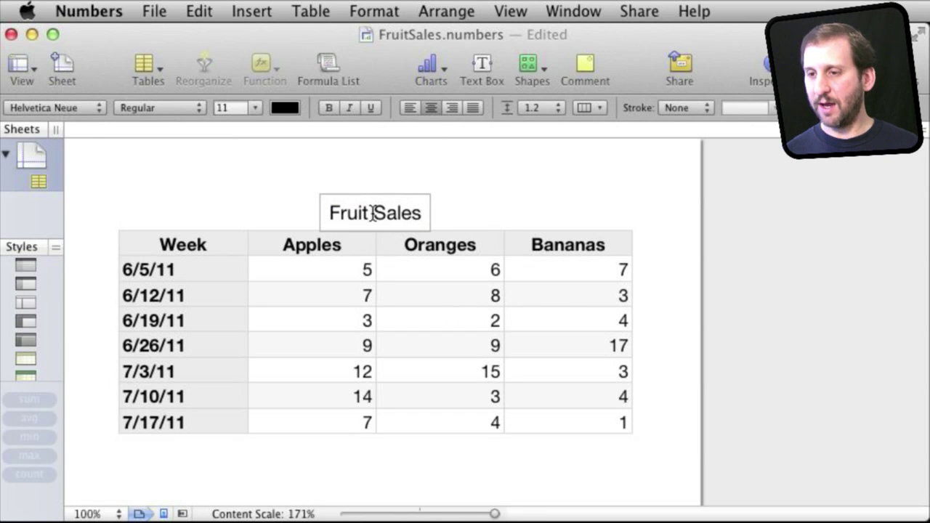
{"action": "key", "text": "super+a"}
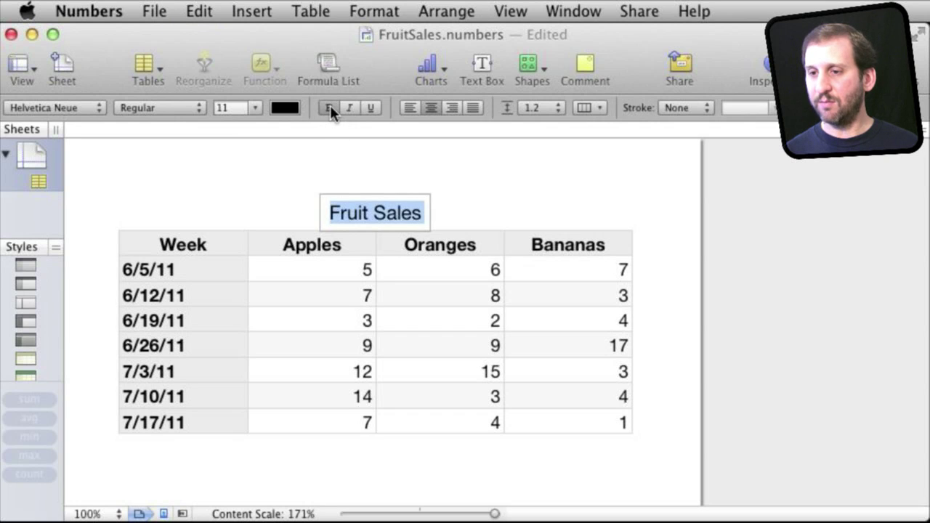
{"action": "left_click", "coordinate": [329, 107]}
{"action": "left_click", "coordinate": [242, 215]}
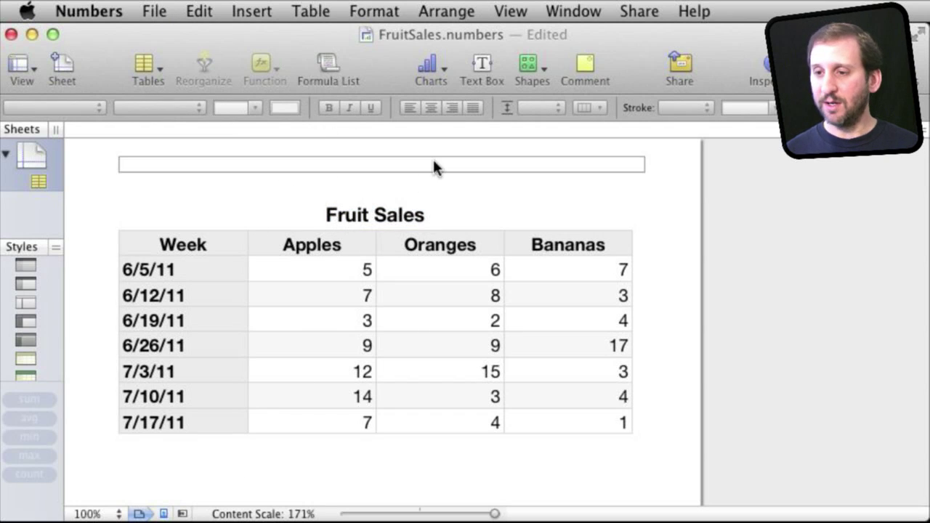
- Add a text box reading 'Some' and place it below the table
{"action": "left_click", "coordinate": [473, 64]}
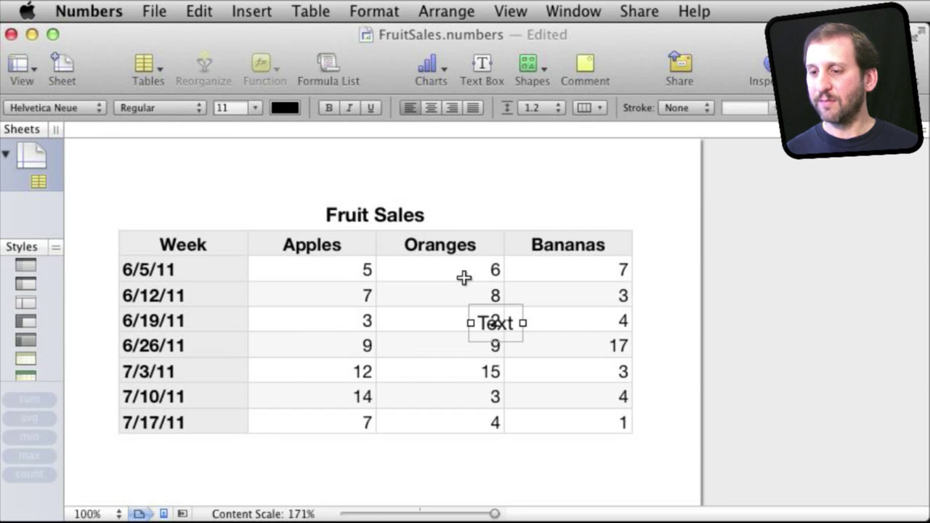
{"action": "left_click_drag", "start_coordinate": [500, 328], "coordinate": [631, 364]}
{"action": "key", "text": "super+a"}
{"action": "type", "text": "Some"}
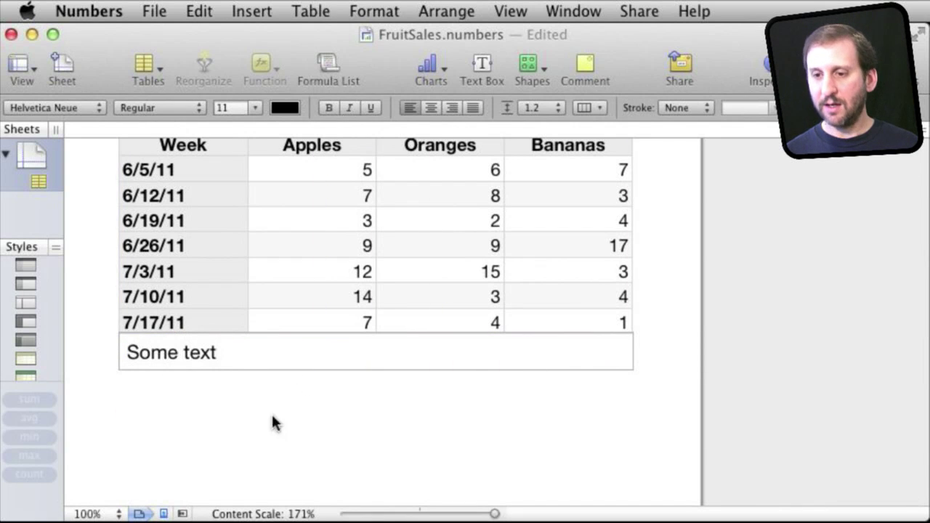
{"action": "left_click", "coordinate": [271, 412]}
{"action": "left_click_drag", "start_coordinate": [179, 355], "coordinate": [198, 375]}
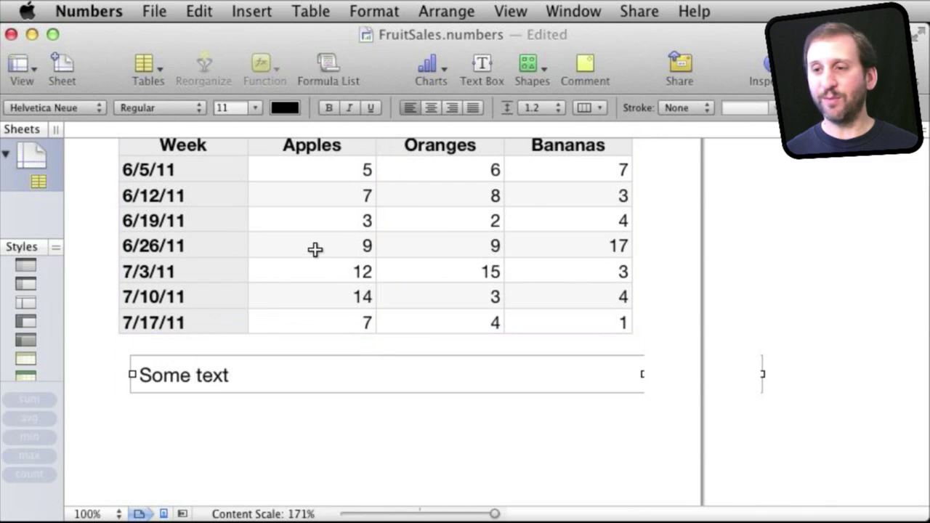
- Insert a rounded rectangle shape beneath the 'Some' text box
{"action": "left_click", "coordinate": [529, 69]}
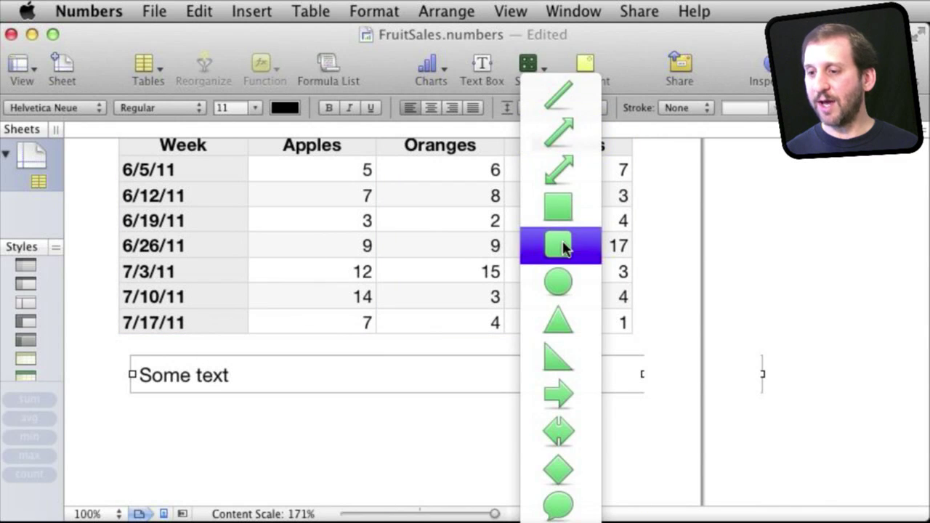
{"action": "left_click", "coordinate": [559, 240]}
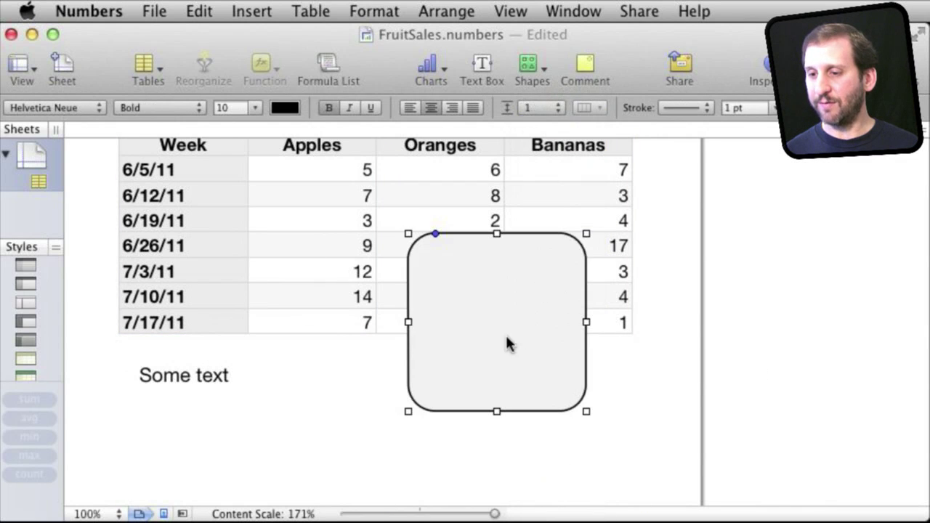
{"action": "left_click_drag", "start_coordinate": [506, 336], "coordinate": [231, 453]}
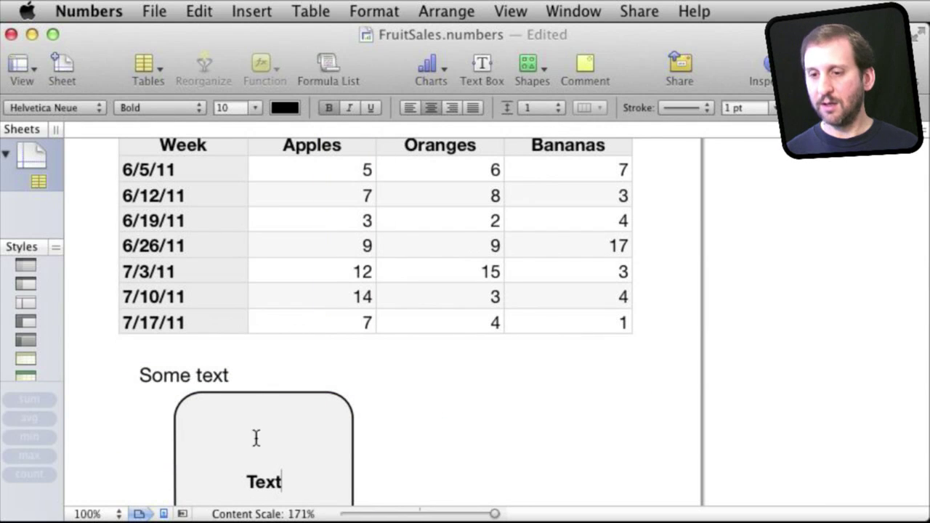
{"action": "left_click", "coordinate": [433, 392]}
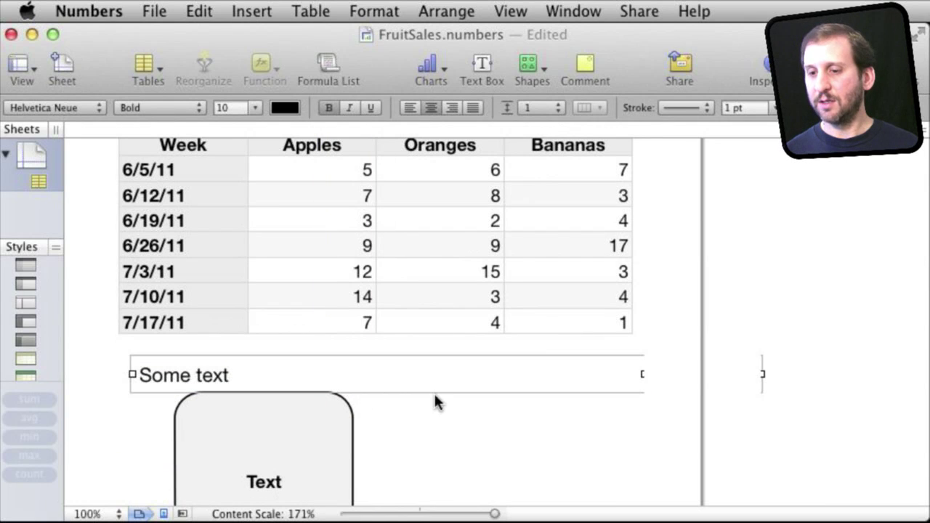
- Add a comment note, shrink it to a narrow size and move it below the table
{"action": "left_click", "coordinate": [583, 65]}
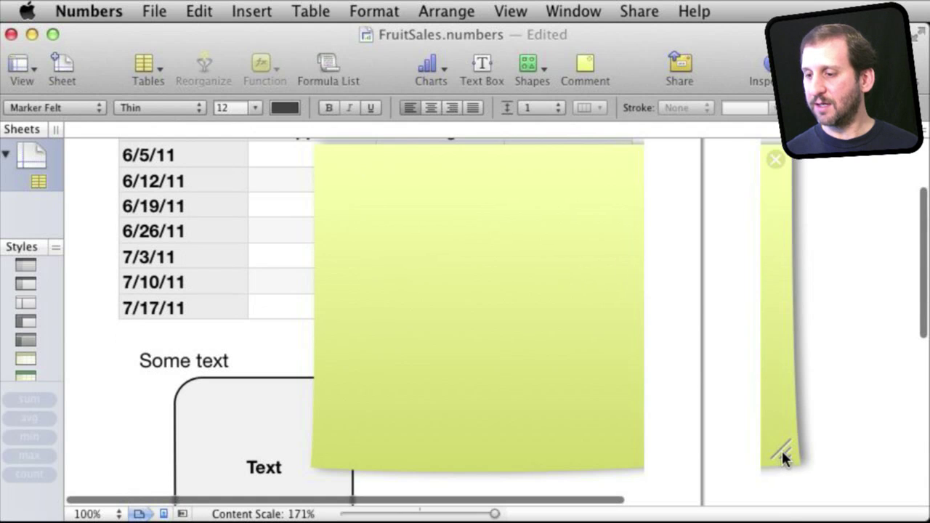
{"action": "left_click_drag", "start_coordinate": [782, 451], "coordinate": [414, 312]}
{"action": "left_click_drag", "start_coordinate": [343, 164], "coordinate": [443, 370]}
{"action": "scroll", "coordinate": [550, 364], "scroll_direction": "up", "scroll_amount": 3}
{"action": "scroll", "coordinate": [550, 364], "scroll_direction": "up", "scroll_amount": 2}
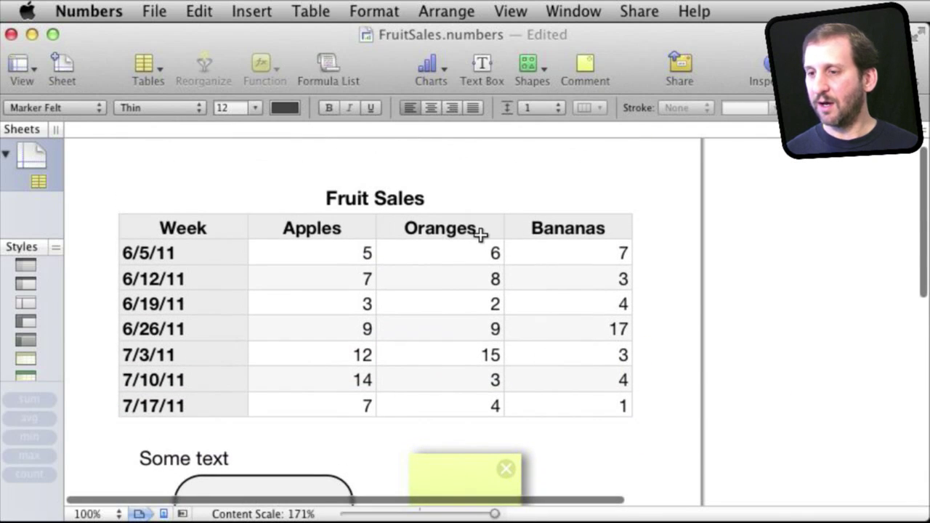
{"action": "left_click", "coordinate": [528, 67]}
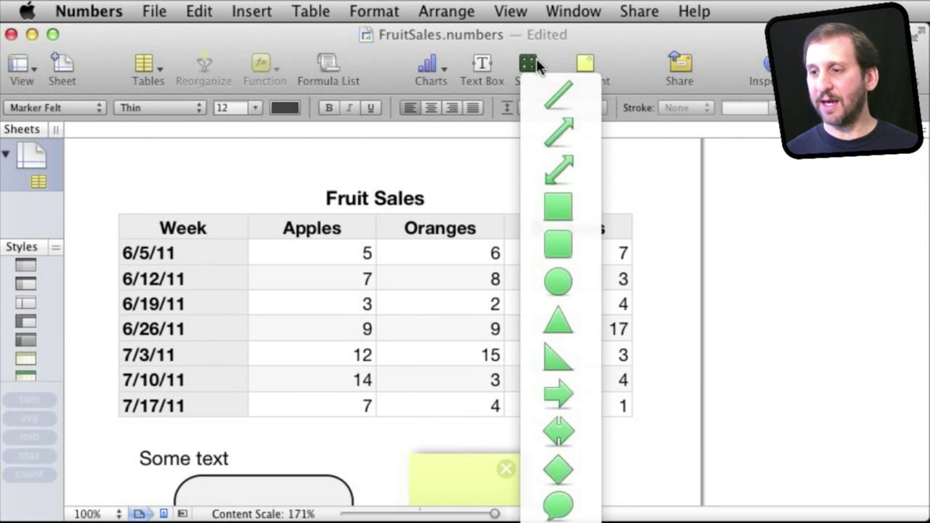
- Draw an arrow from the rounded rectangle's top to the 6/26/11 Oranges value 9
{"action": "left_click", "coordinate": [566, 145]}
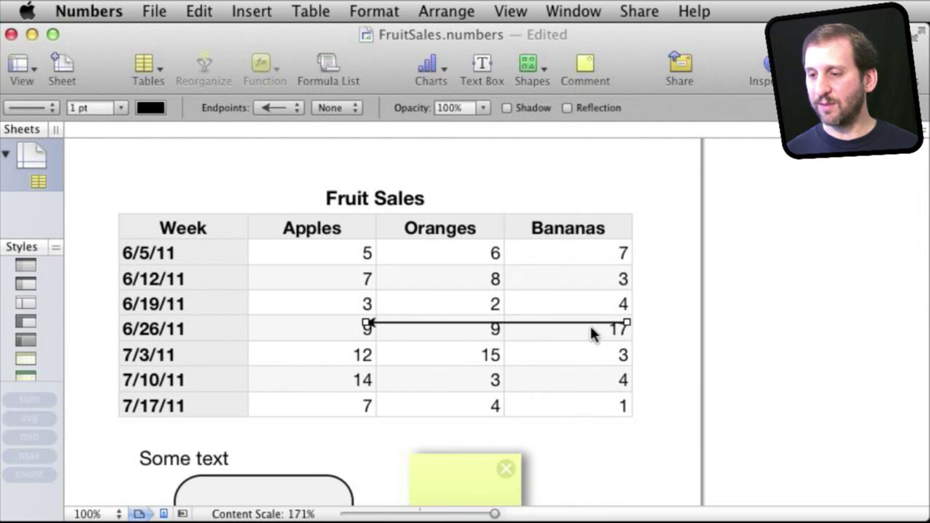
{"action": "left_click_drag", "start_coordinate": [628, 323], "coordinate": [324, 409]}
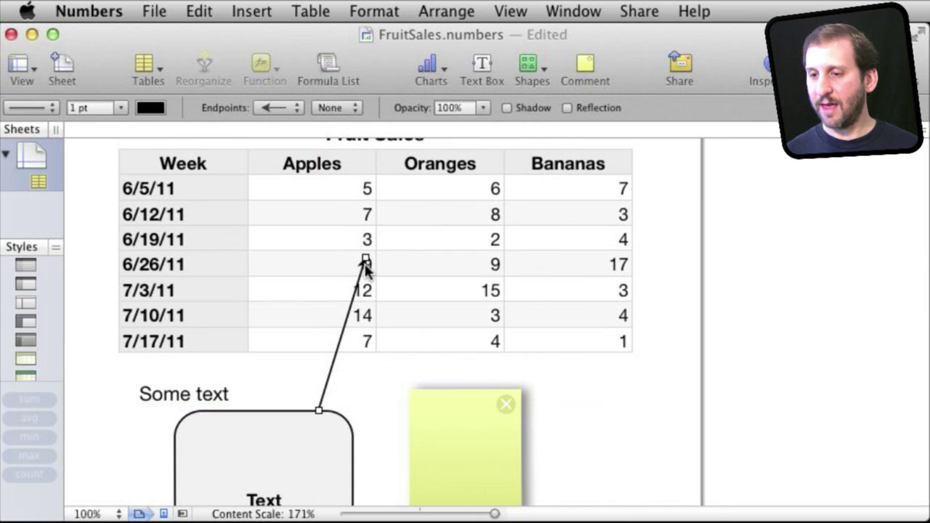
{"action": "left_click_drag", "start_coordinate": [366, 261], "coordinate": [465, 264]}
{"action": "left_click", "coordinate": [372, 405]}
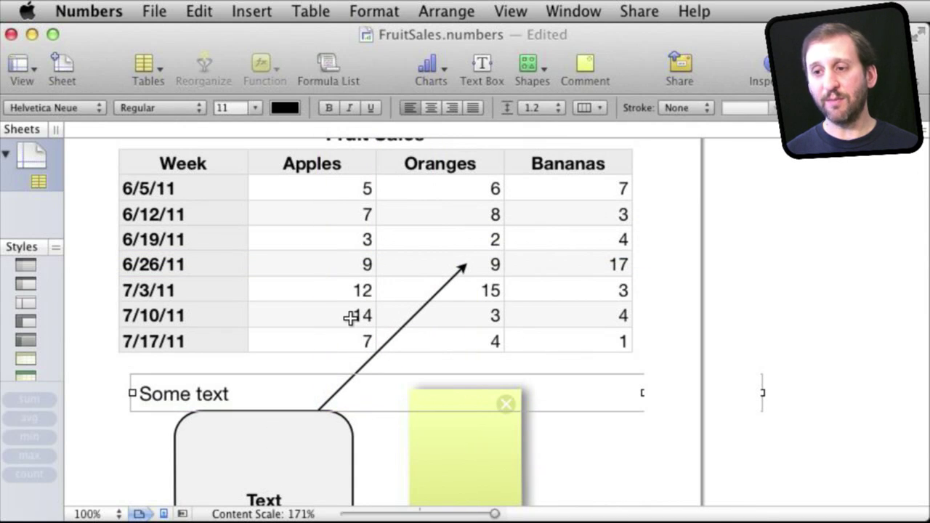
{"action": "scroll", "coordinate": [351, 305], "scroll_direction": "up", "scroll_amount": 5}
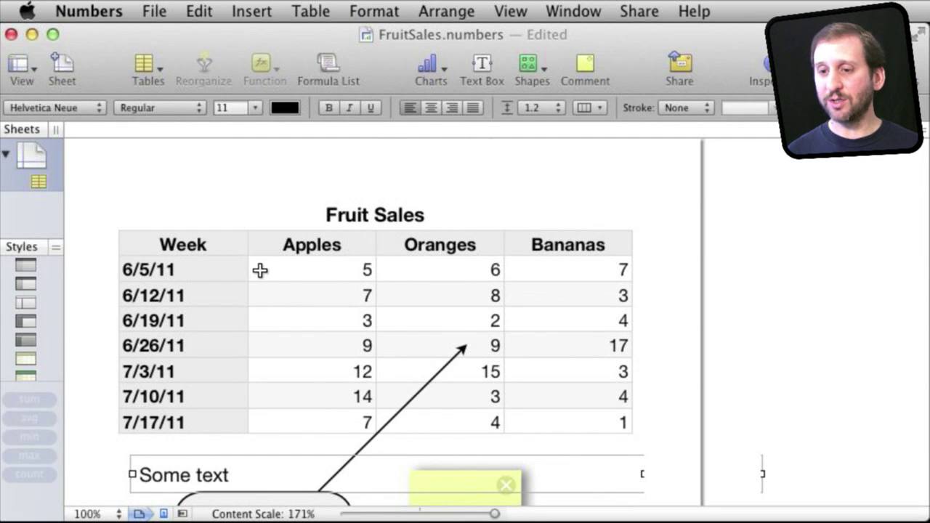
{"action": "left_click", "coordinate": [145, 244]}
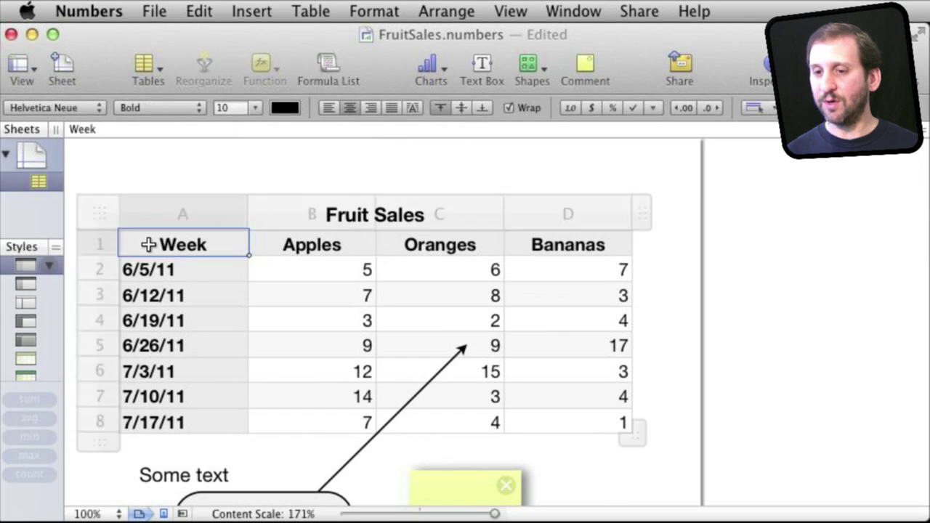
- Insert a 2D column chart of the Fruit Sales table and shrink it with its handles
{"action": "left_click", "coordinate": [98, 214]}
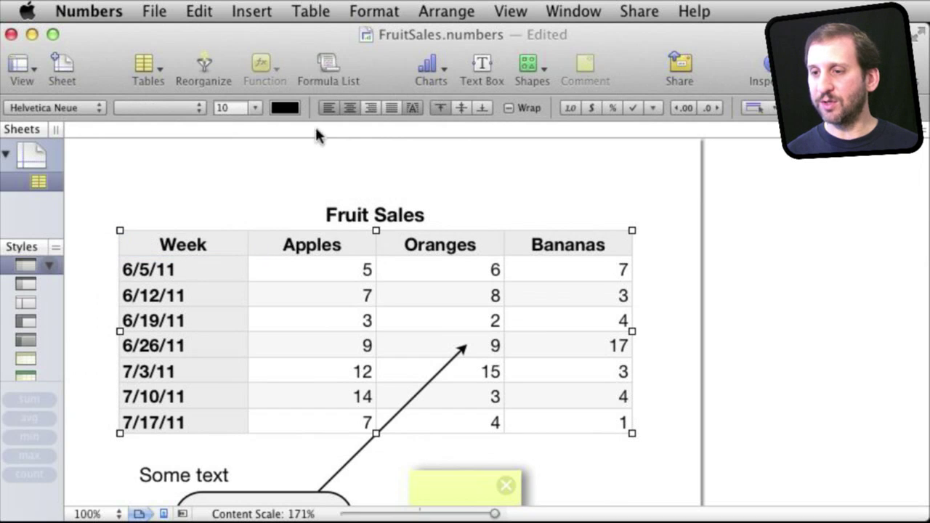
{"action": "left_click", "coordinate": [429, 64]}
{"action": "left_click", "coordinate": [455, 104]}
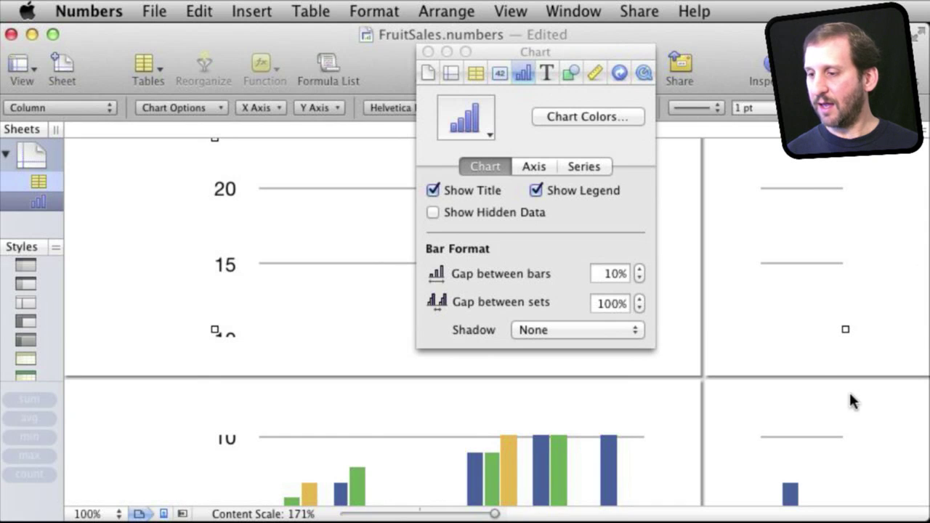
{"action": "scroll", "coordinate": [850, 396], "scroll_direction": "down", "scroll_amount": 10}
{"action": "left_click_drag", "start_coordinate": [851, 282], "coordinate": [465, 171]}
{"action": "scroll", "coordinate": [320, 258], "scroll_direction": "up", "scroll_amount": 15}
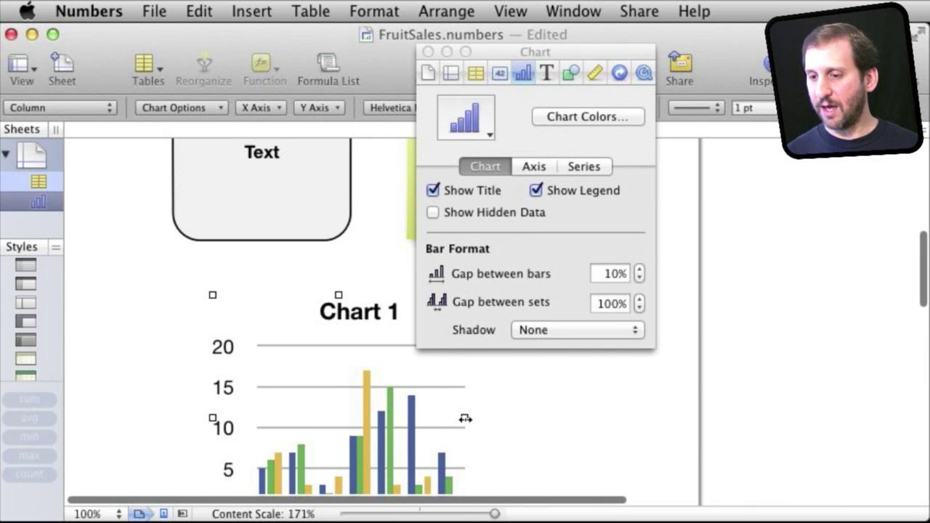
{"action": "left_click_drag", "start_coordinate": [465, 419], "coordinate": [602, 415]}
{"action": "scroll", "coordinate": [603, 420], "scroll_direction": "down", "scroll_amount": 5}
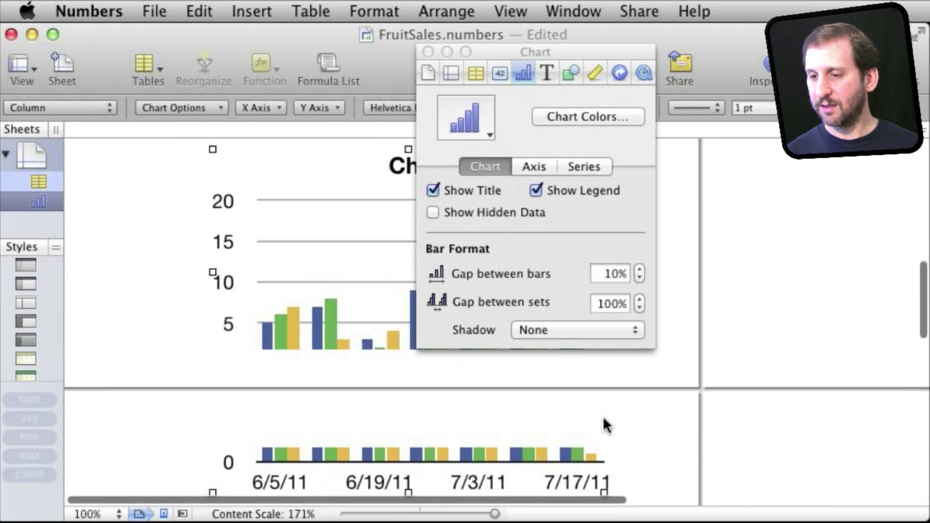
{"action": "scroll", "coordinate": [603, 426], "scroll_direction": "down", "scroll_amount": 3}
{"action": "left_click_drag", "start_coordinate": [409, 428], "coordinate": [391, 218]}
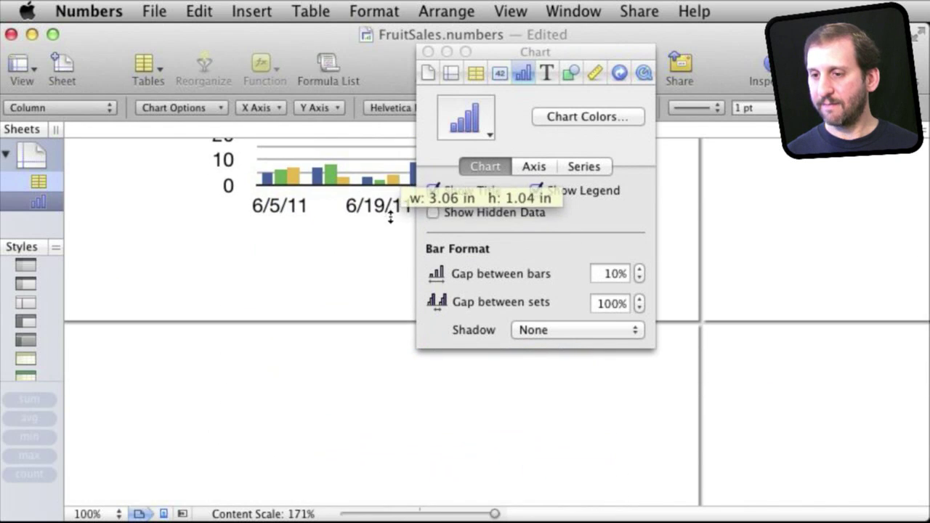
{"action": "scroll", "coordinate": [389, 218], "scroll_direction": "up", "scroll_amount": 10}
{"action": "scroll", "coordinate": [389, 212], "scroll_direction": "up", "scroll_amount": 15}
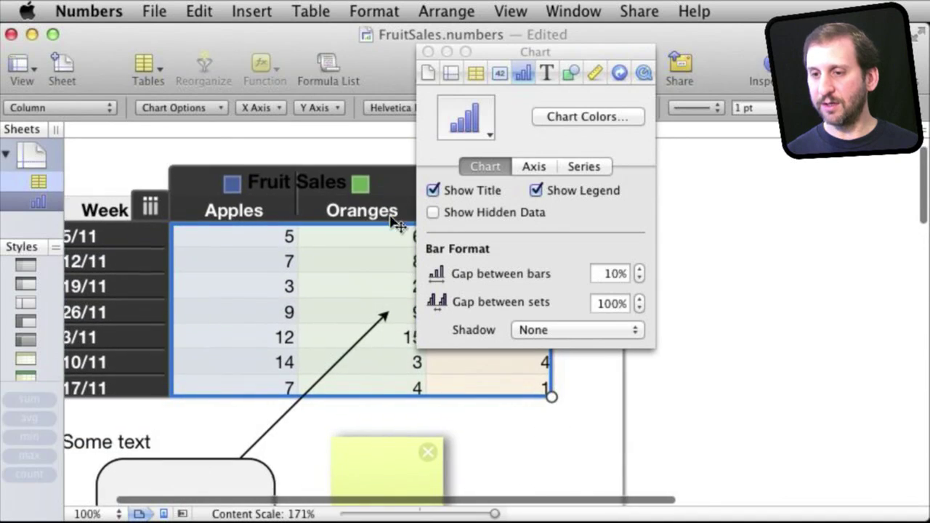
- Close the Chart inspector, adjust the chart's height, and move it beneath the shape and note
{"action": "left_click", "coordinate": [428, 52]}
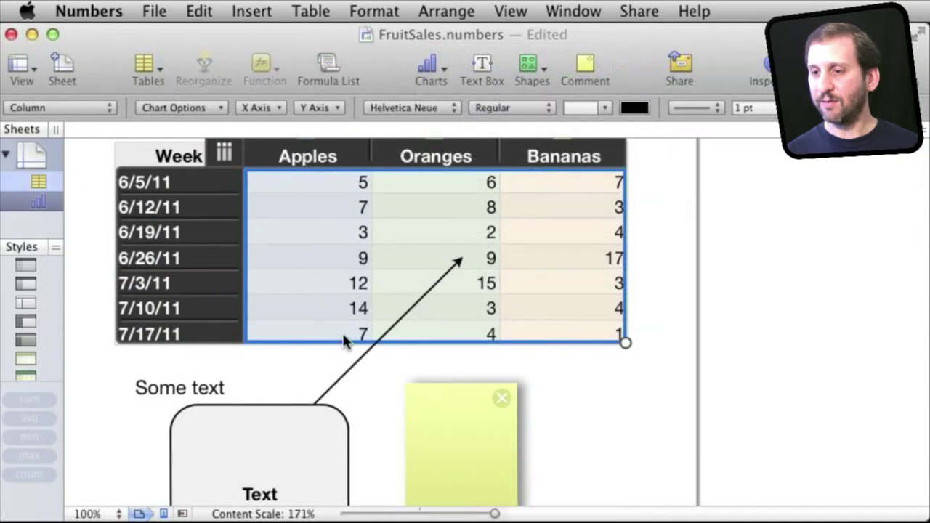
{"action": "scroll", "coordinate": [343, 338], "scroll_direction": "down", "scroll_amount": 15}
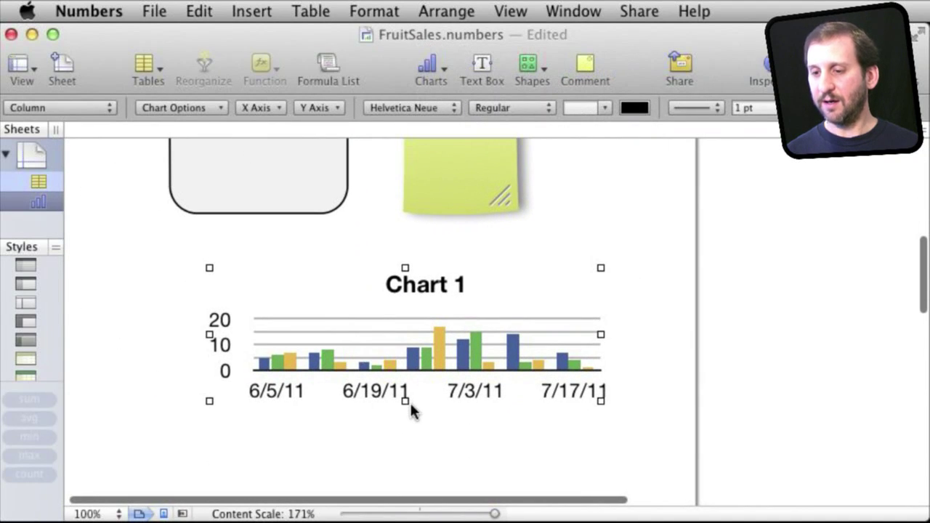
{"action": "left_click_drag", "start_coordinate": [405, 401], "coordinate": [405, 428]}
{"action": "left_click_drag", "start_coordinate": [401, 379], "coordinate": [364, 360]}
{"action": "scroll", "coordinate": [545, 197], "scroll_direction": "up", "scroll_amount": 8}
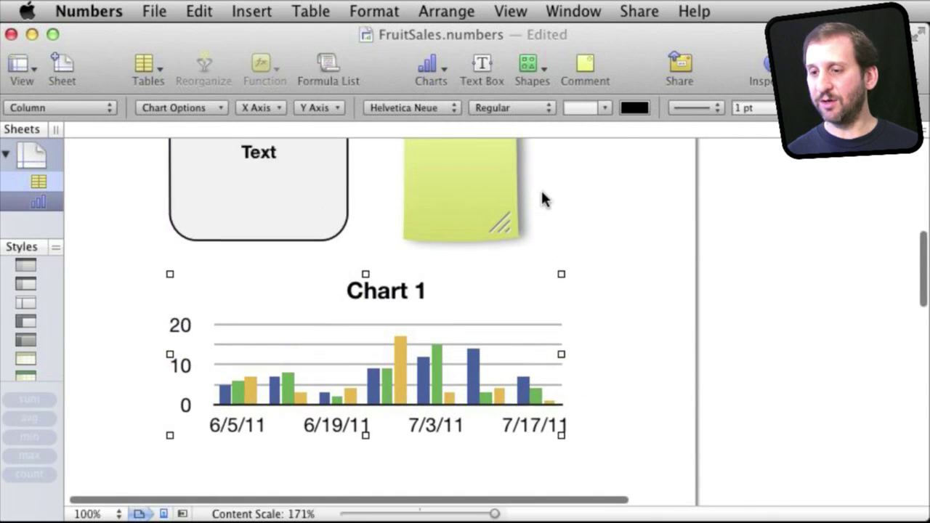
{"action": "scroll", "coordinate": [214, 402], "scroll_direction": "up", "scroll_amount": 10}
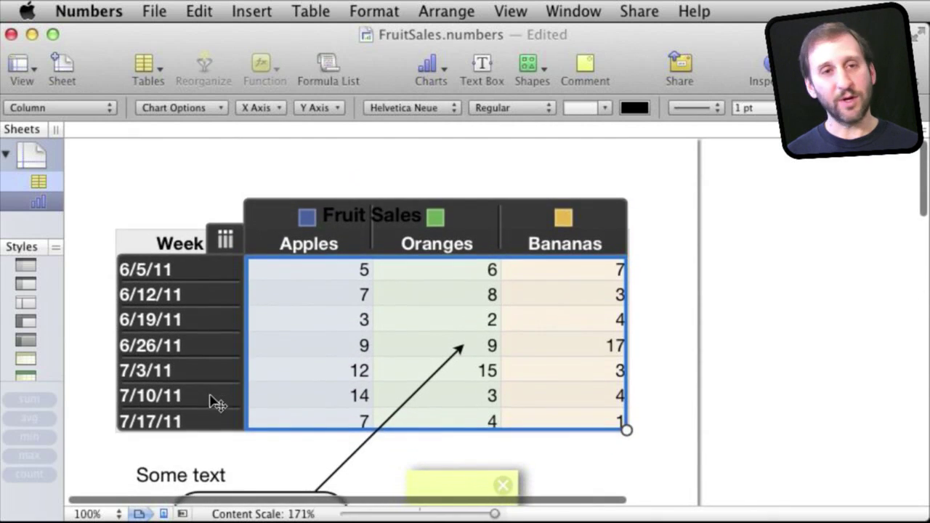